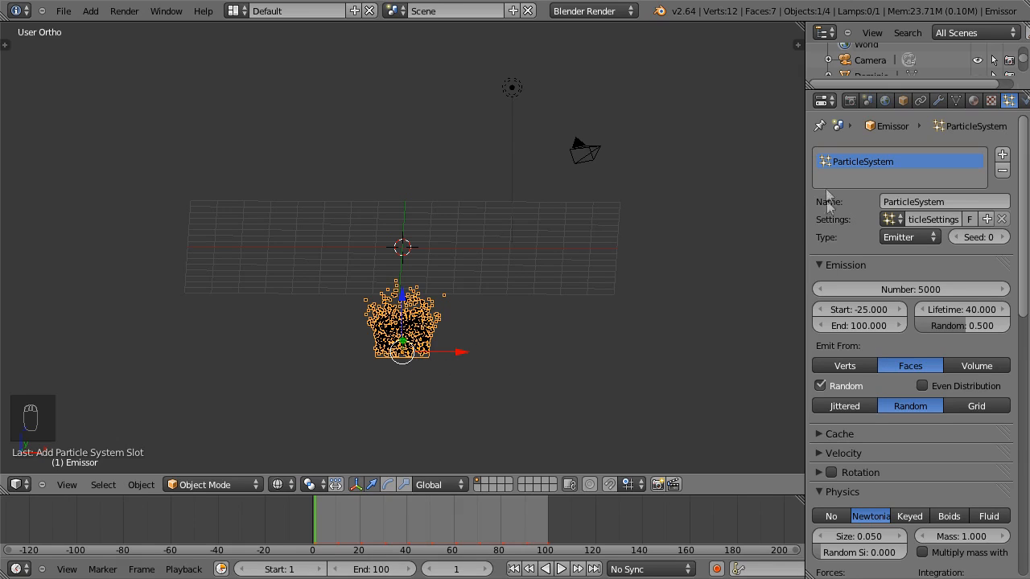
Step: Examine the Emissor particle system's velocity, physics, render, display and field weight settings in a widened properties area
{"action": "left_click_drag", "start_coordinate": [805, 206], "coordinate": [786, 210]}
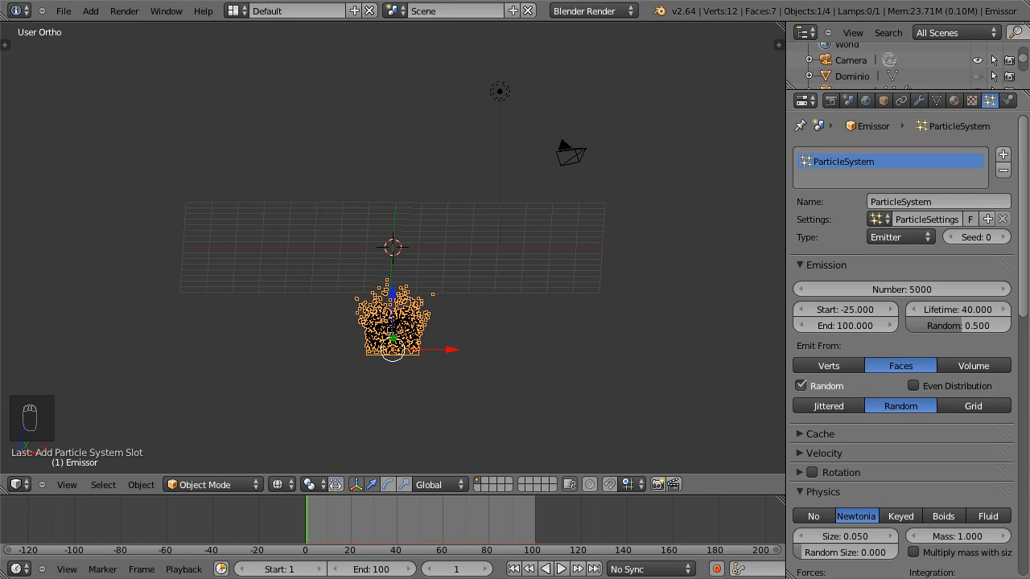
{"action": "scroll", "coordinate": [877, 307], "scroll_direction": "down", "scroll_amount": 5}
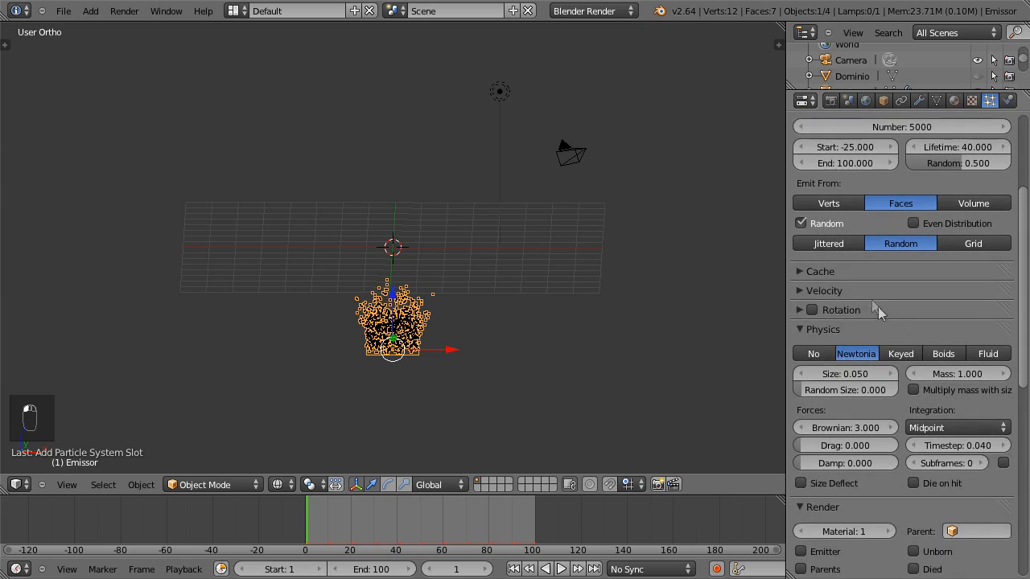
{"action": "left_click", "coordinate": [800, 291]}
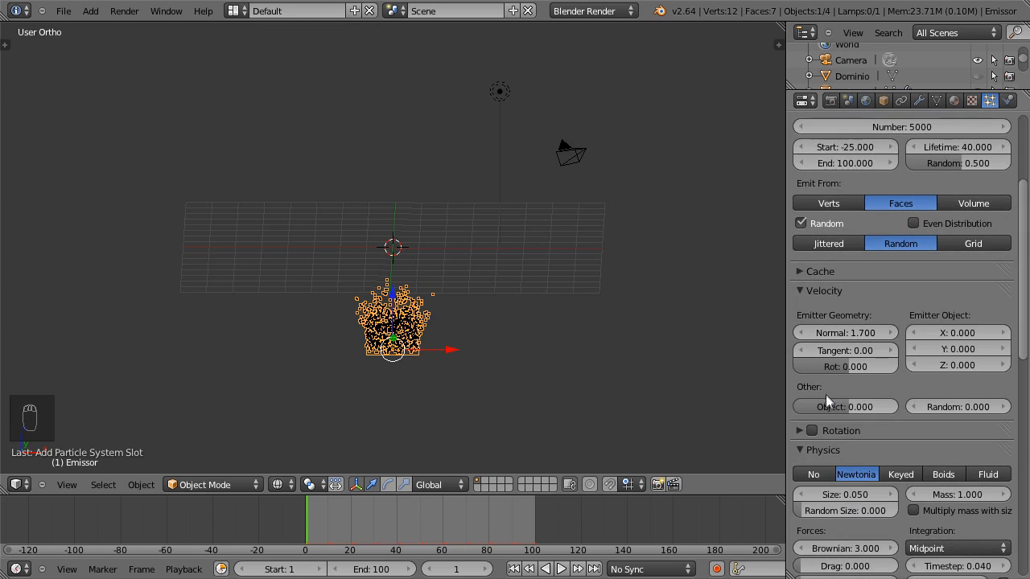
{"action": "left_click", "coordinate": [799, 290]}
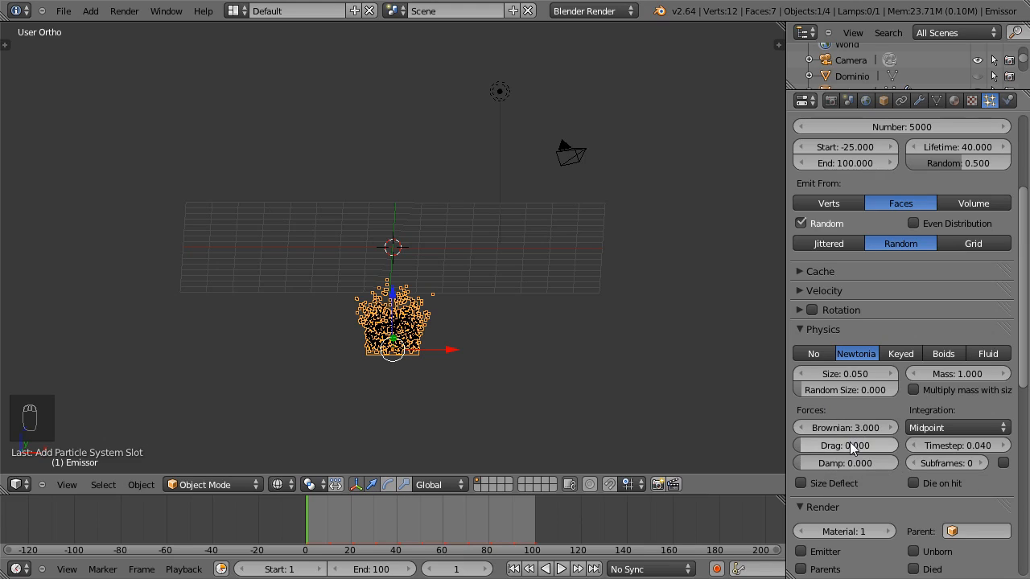
{"action": "left_click", "coordinate": [805, 325]}
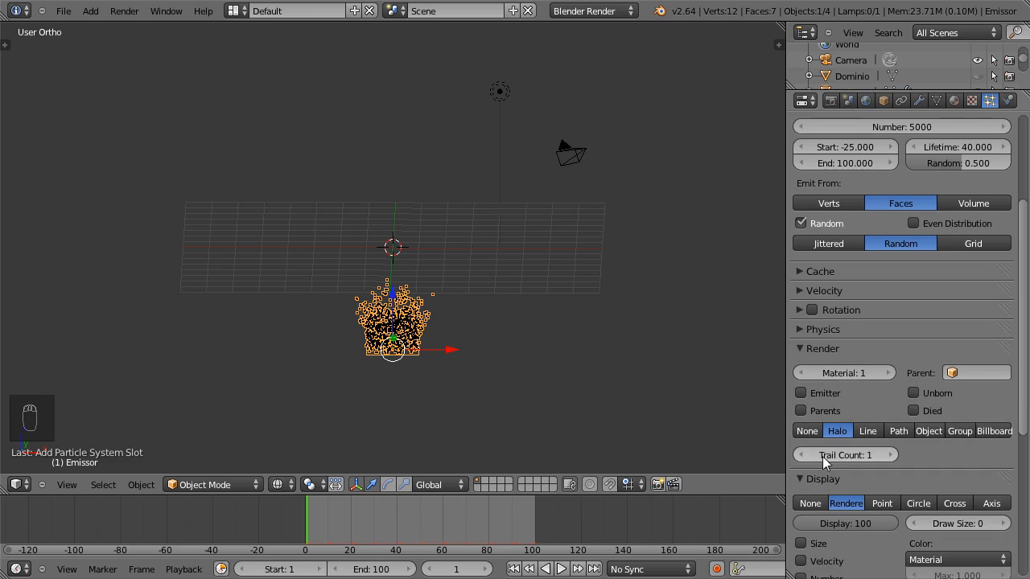
{"action": "left_click", "coordinate": [800, 349]}
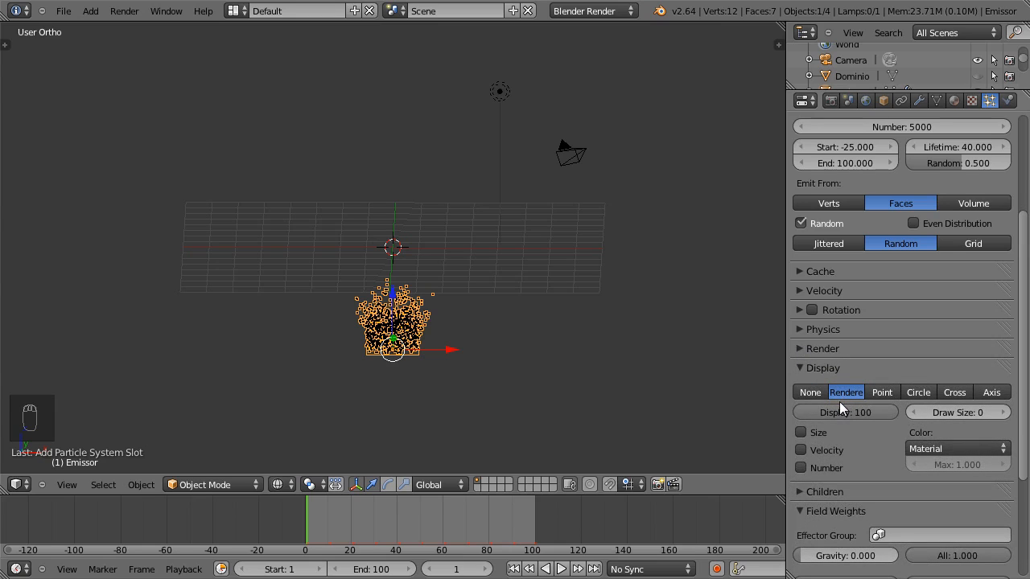
{"action": "left_click", "coordinate": [799, 369]}
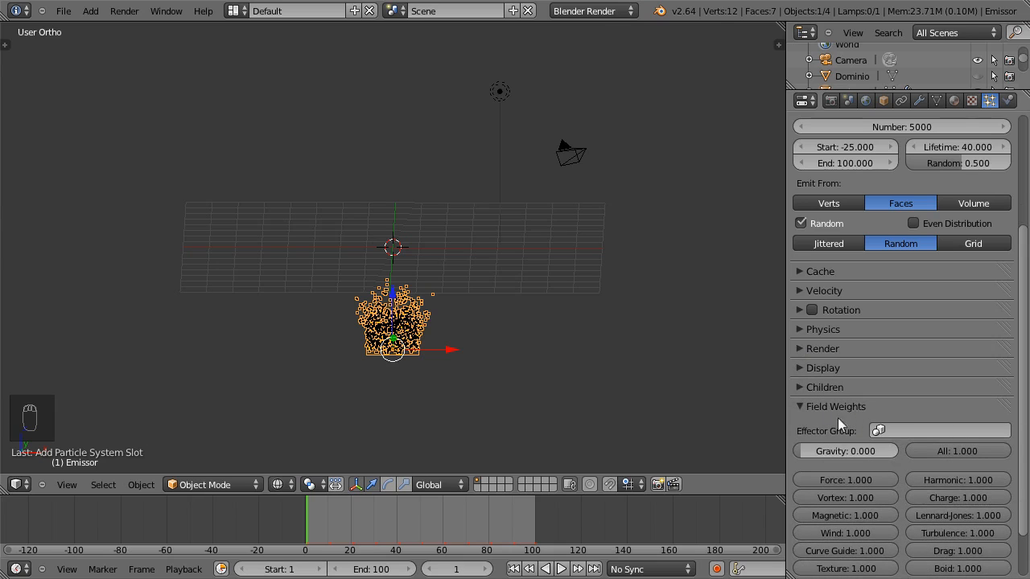
{"action": "mouse_move", "coordinate": [798, 449]}
{"action": "left_mouse_down"}
{"action": "mouse_move", "coordinate": [902, 451]}
{"action": "mouse_move", "coordinate": [788, 449]}
{"action": "left_mouse_up"}
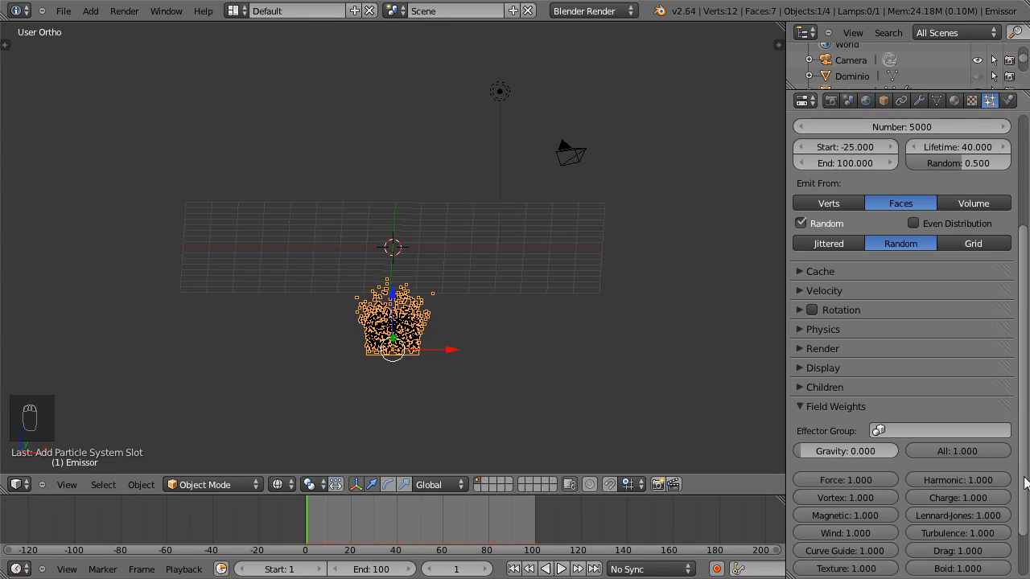
{"action": "scroll", "coordinate": [1026, 494], "scroll_direction": "down", "scroll_amount": 1}
{"action": "left_click_drag", "start_coordinate": [1026, 494], "coordinate": [1027, 525]}
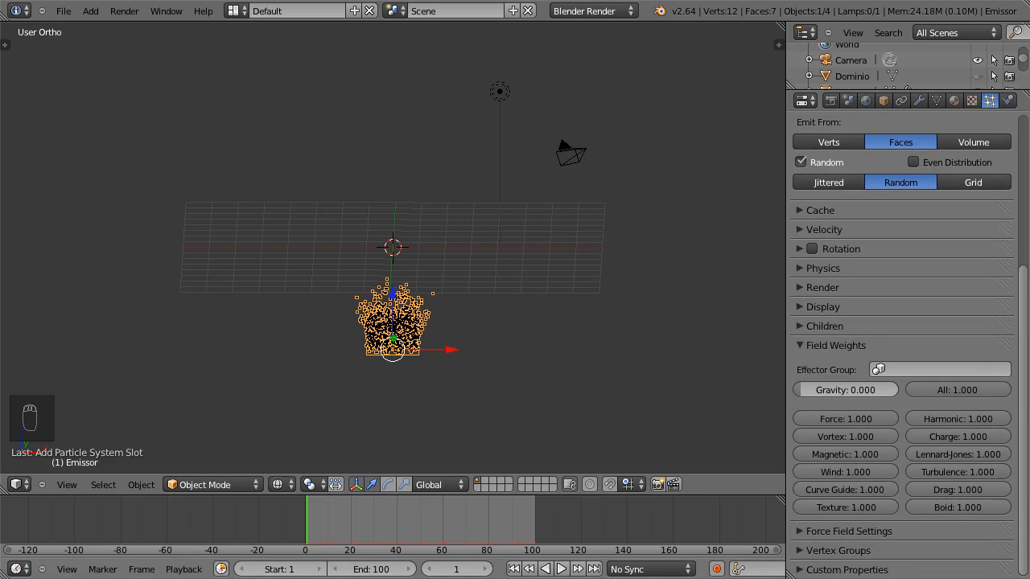
Step: Play the Emissor particle animation, stop it and return to the first frame
{"action": "left_click", "coordinate": [561, 569]}
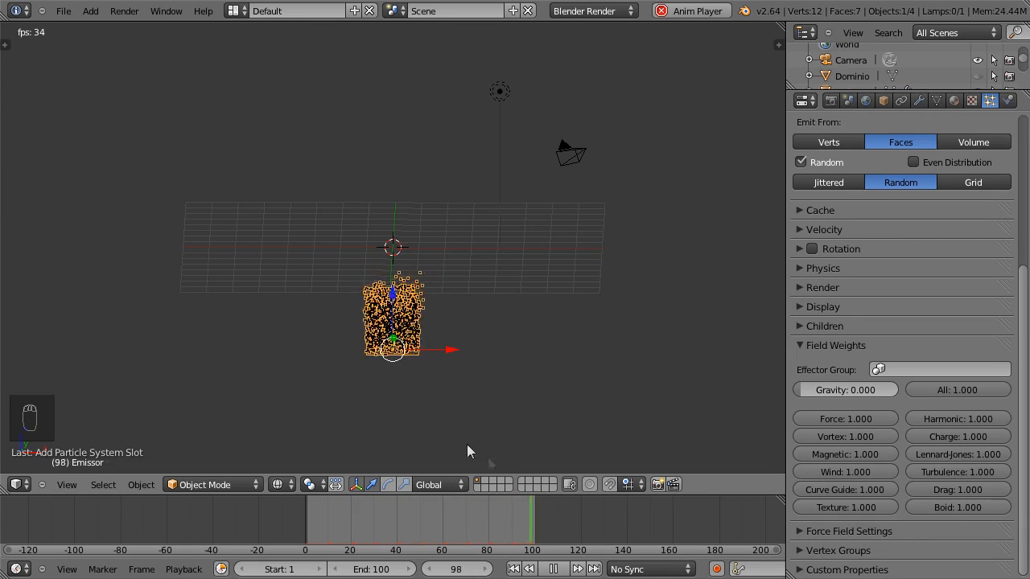
{"action": "left_click", "coordinate": [552, 569]}
{"action": "left_click", "coordinate": [513, 569]}
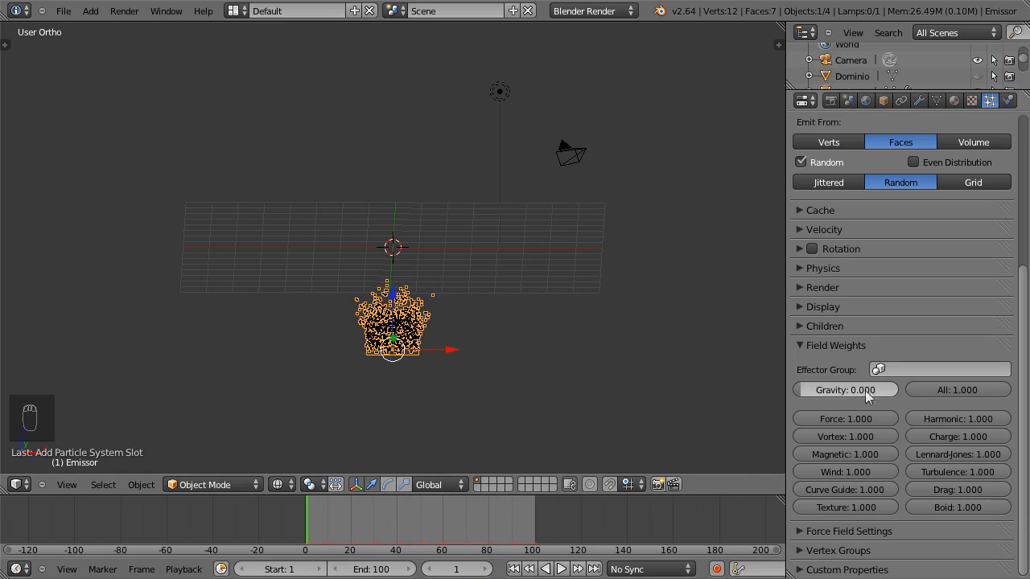
Step: Enable smoke physics on Emissor as Flow, with Initial Velocity turned on
{"action": "left_click_drag", "start_coordinate": [1024, 342], "coordinate": [1026, 189]}
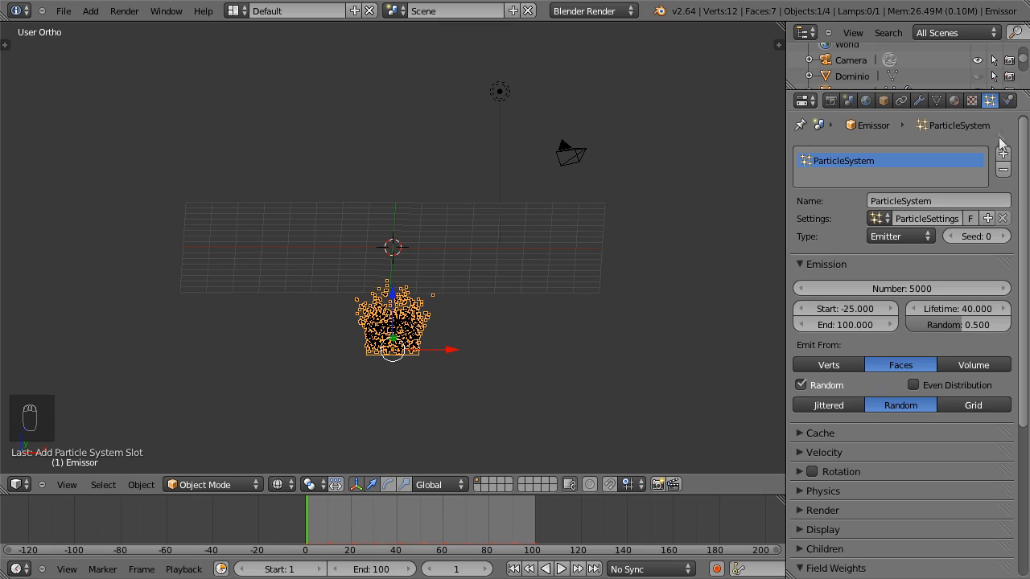
{"action": "left_click", "coordinate": [1008, 102]}
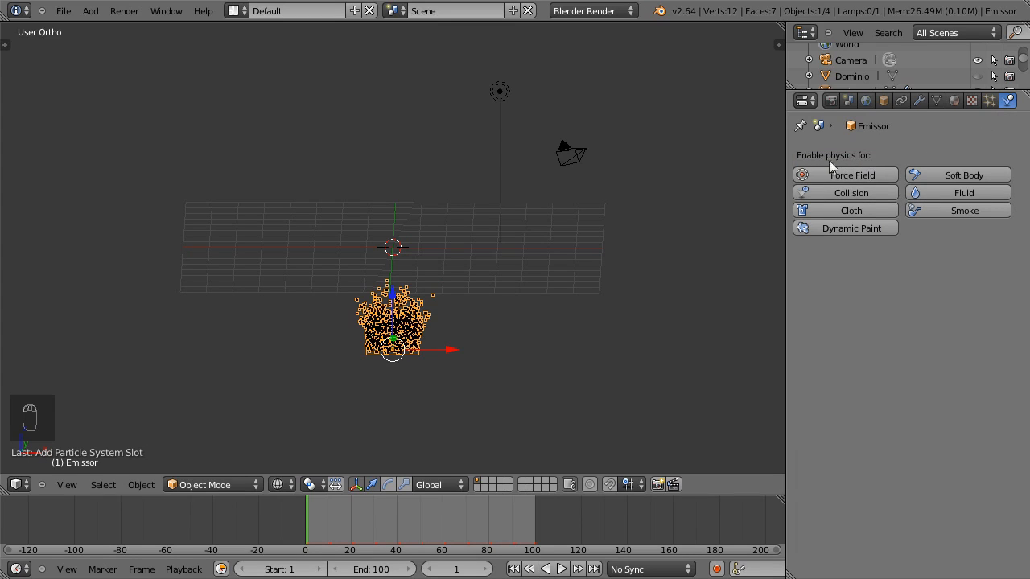
{"action": "left_click", "coordinate": [961, 210]}
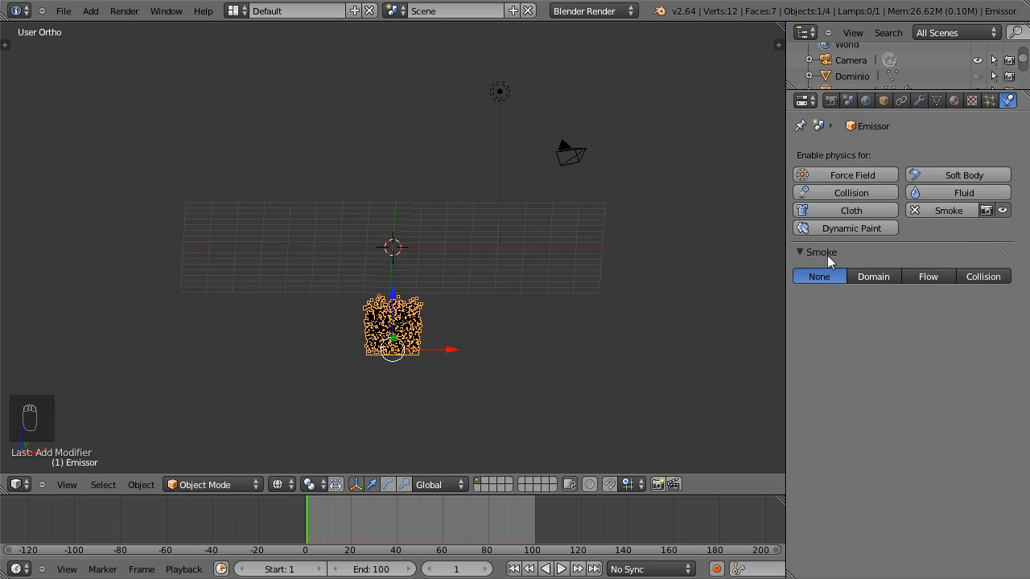
{"action": "left_click", "coordinate": [929, 276]}
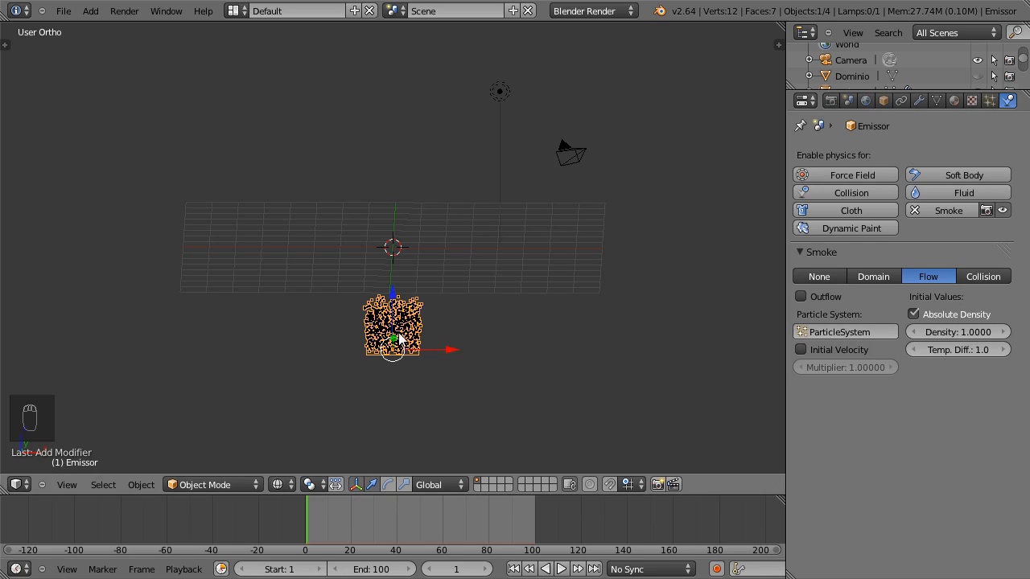
{"action": "left_click", "coordinate": [801, 350]}
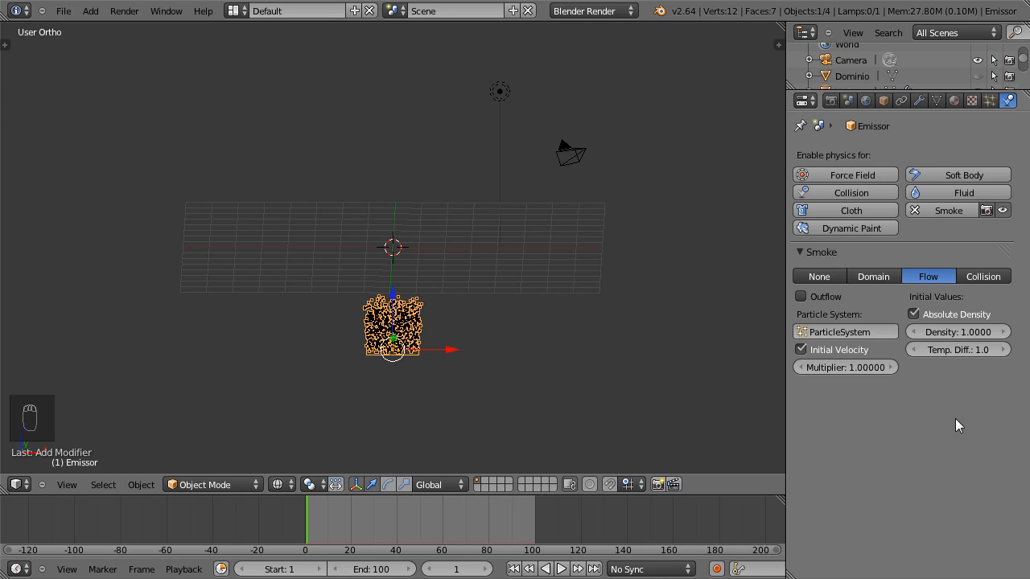
Step: Make the hidden Dominio object visible in the viewport and select it
{"action": "left_click_drag", "start_coordinate": [875, 90], "coordinate": [866, 119]}
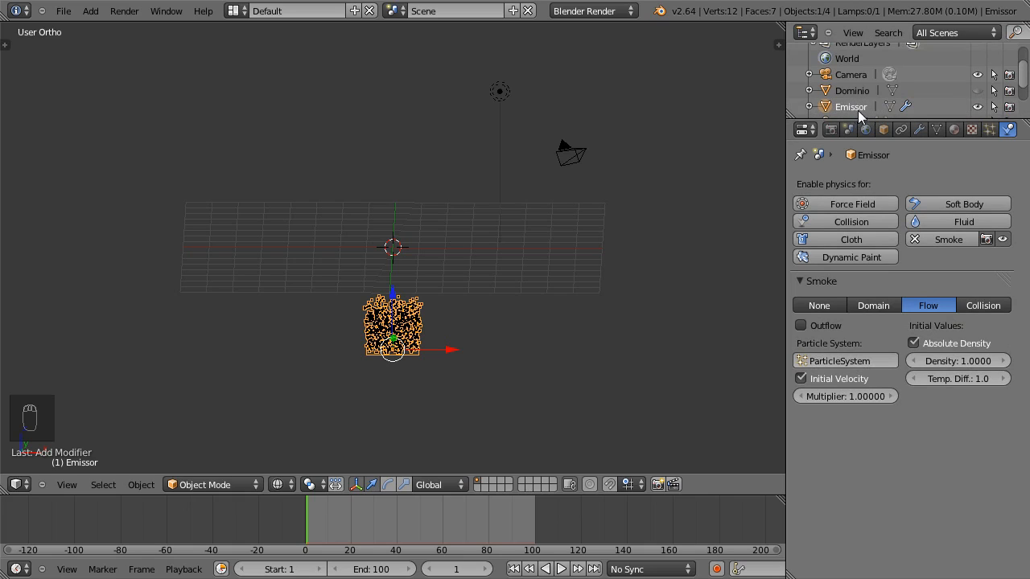
{"action": "left_click", "coordinate": [978, 91]}
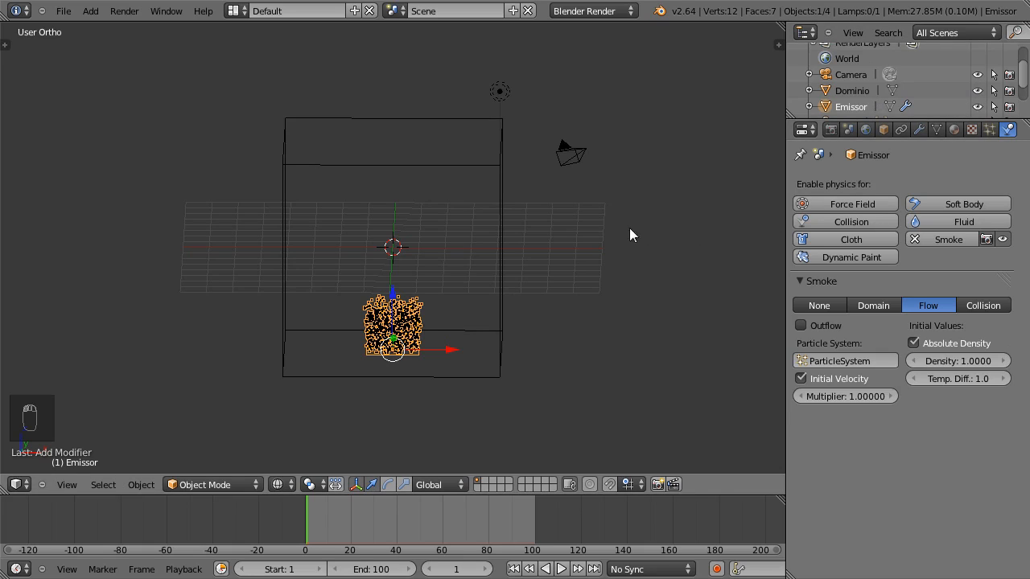
{"action": "right_click", "coordinate": [456, 164]}
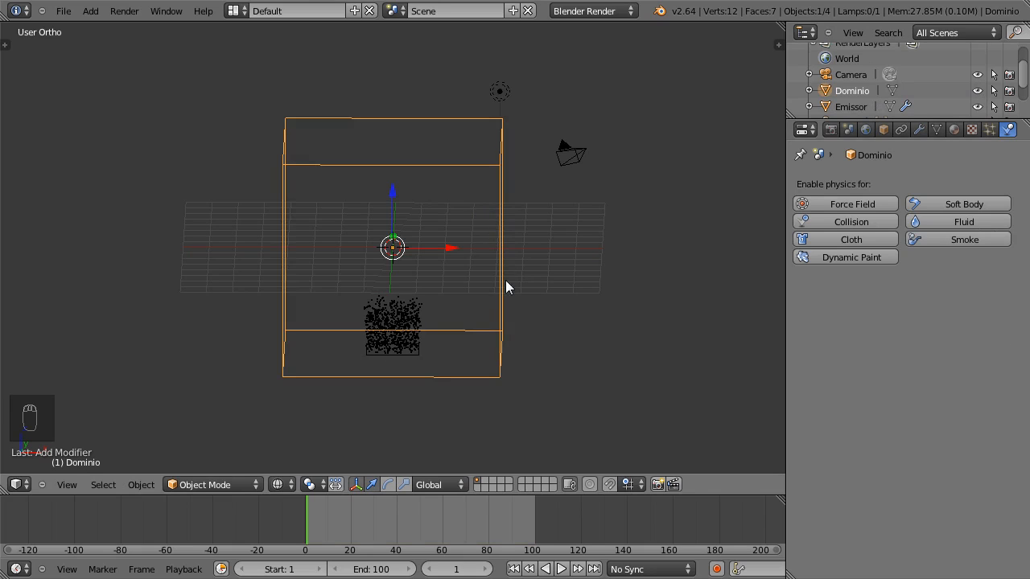
Step: Preview the particles moving inside the Dominio box and return to the first frame
{"action": "left_click", "coordinate": [562, 569]}
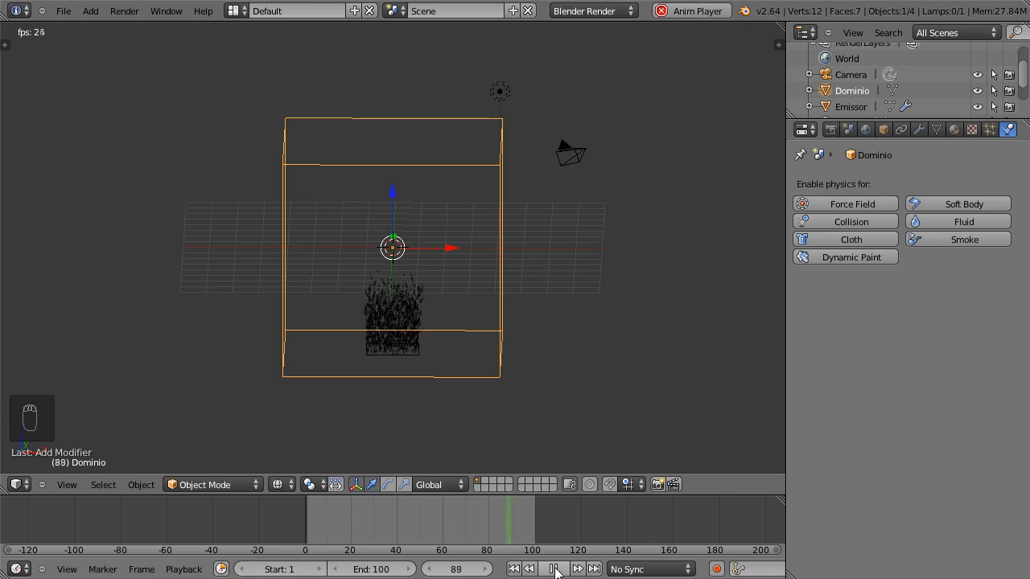
{"action": "left_click", "coordinate": [555, 570]}
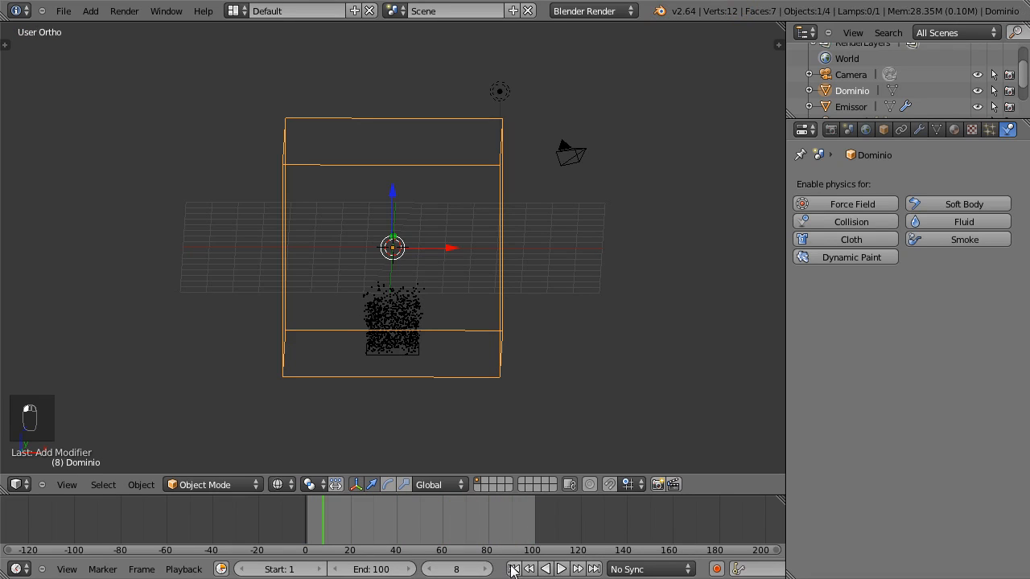
{"action": "left_click", "coordinate": [513, 569]}
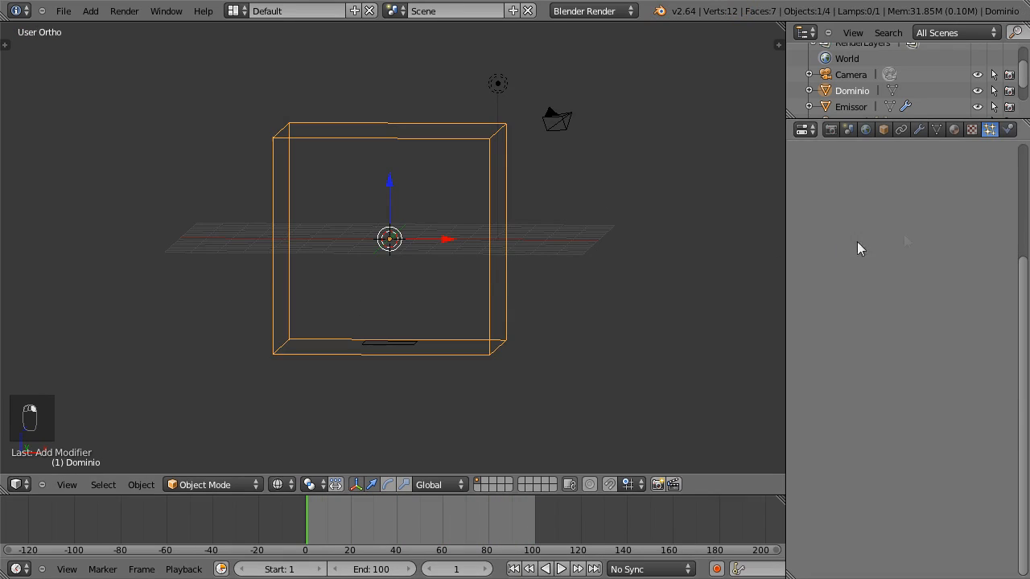
Step: Enable smoke physics on Dominio and set its type to Domain
{"action": "left_click", "coordinate": [1009, 130]}
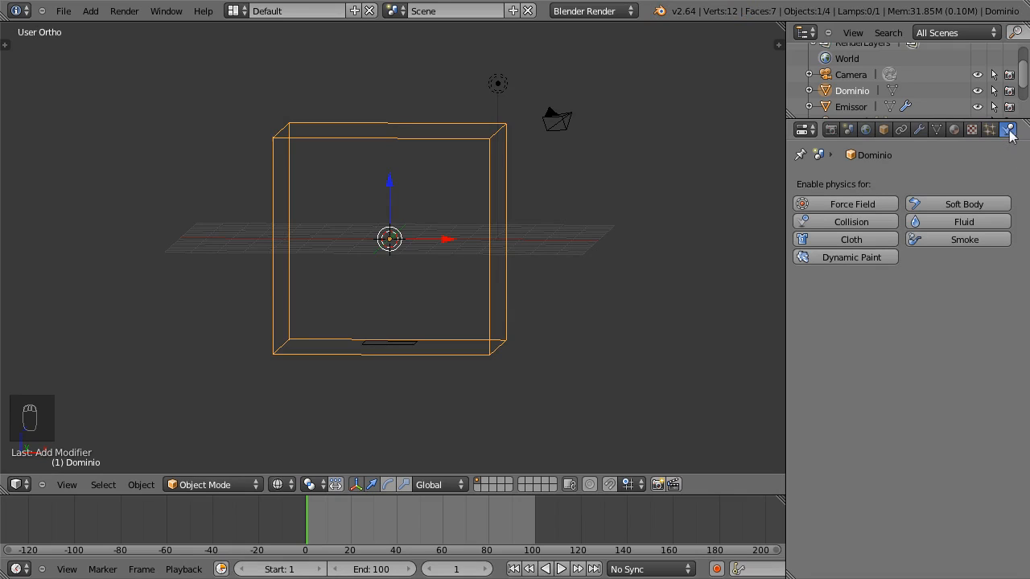
{"action": "left_click", "coordinate": [961, 241]}
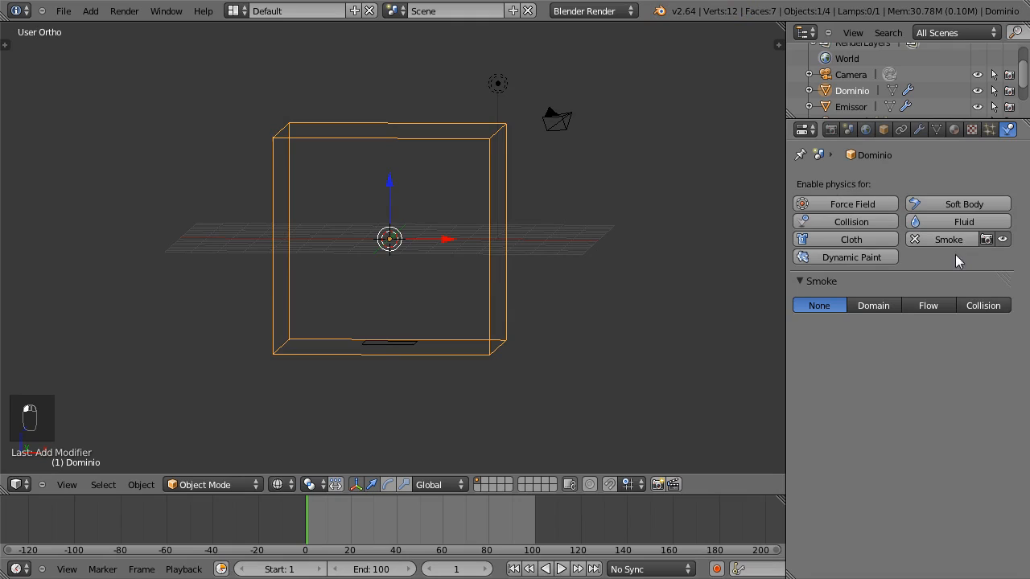
{"action": "left_click", "coordinate": [869, 309]}
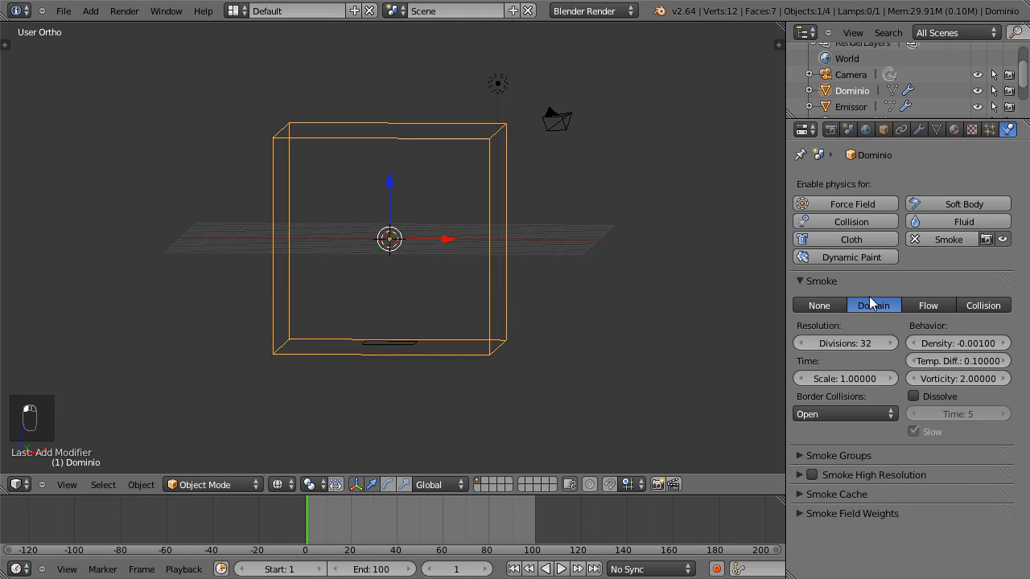
Step: Play the smoke simulation to inspect the smoke inside the domain up close, stop it and return to the first frame
{"action": "key", "text": "alt+a"}
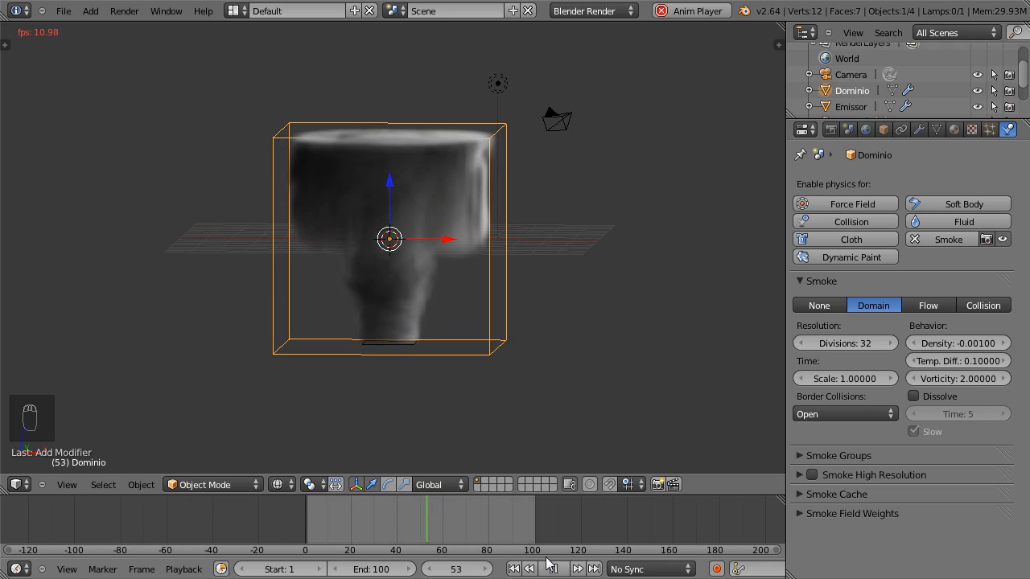
{"action": "key", "text": "KP_Add"}
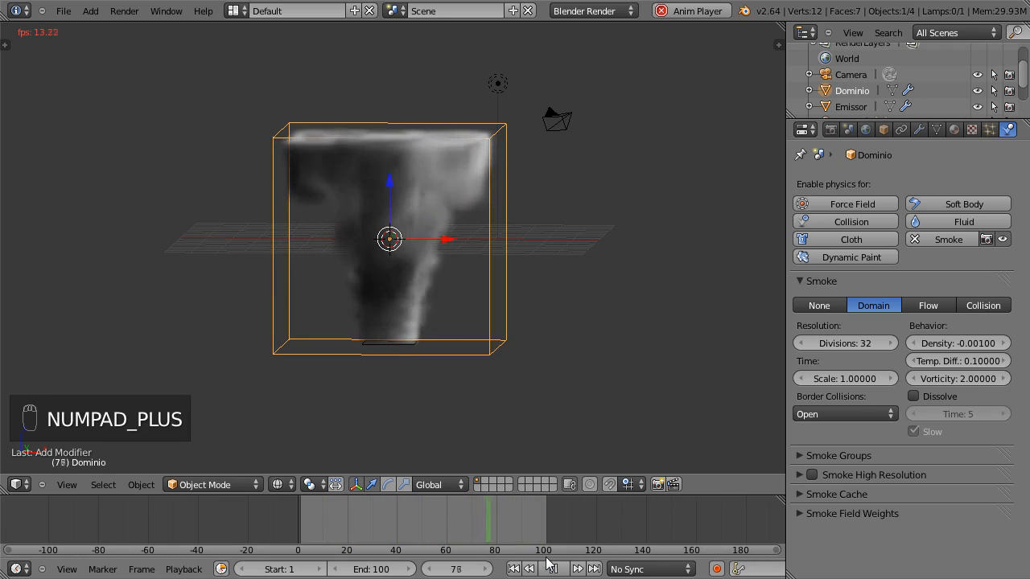
{"action": "key", "text": "KP_Subtract"}
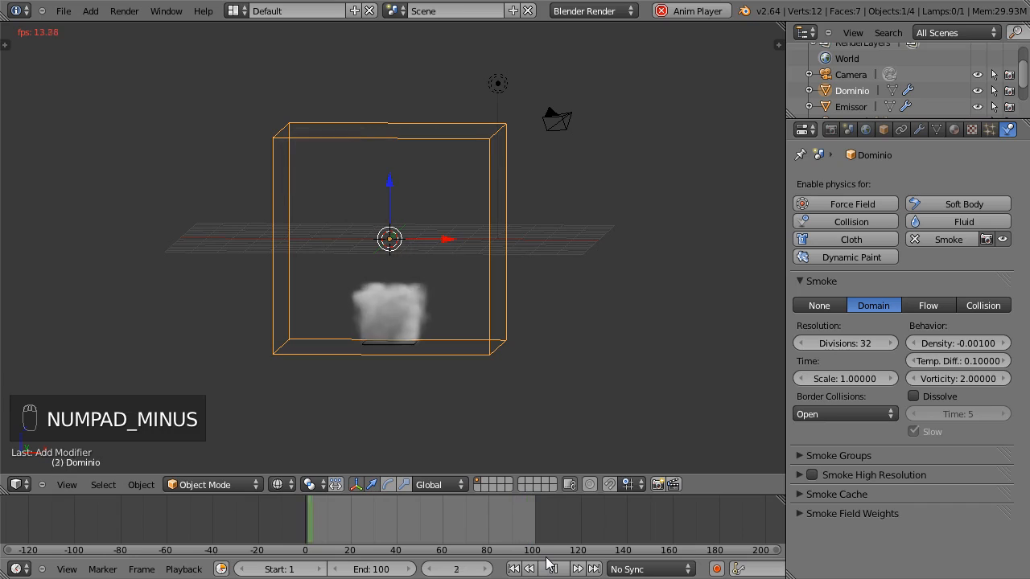
{"action": "key", "text": "KP_Add"}
{"action": "key", "text": "KP_Add"}
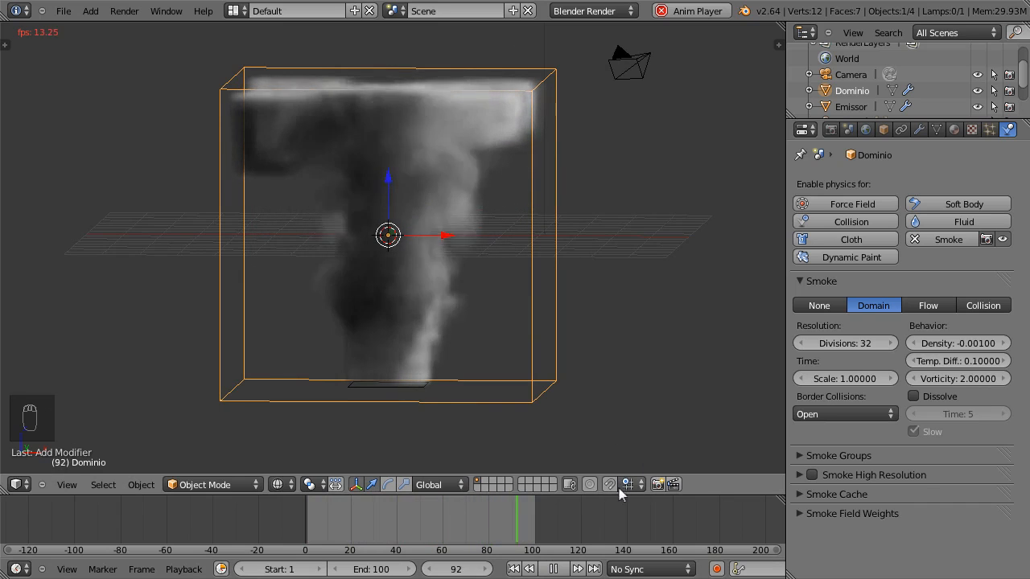
{"action": "left_click", "coordinate": [554, 569]}
{"action": "left_click", "coordinate": [513, 569]}
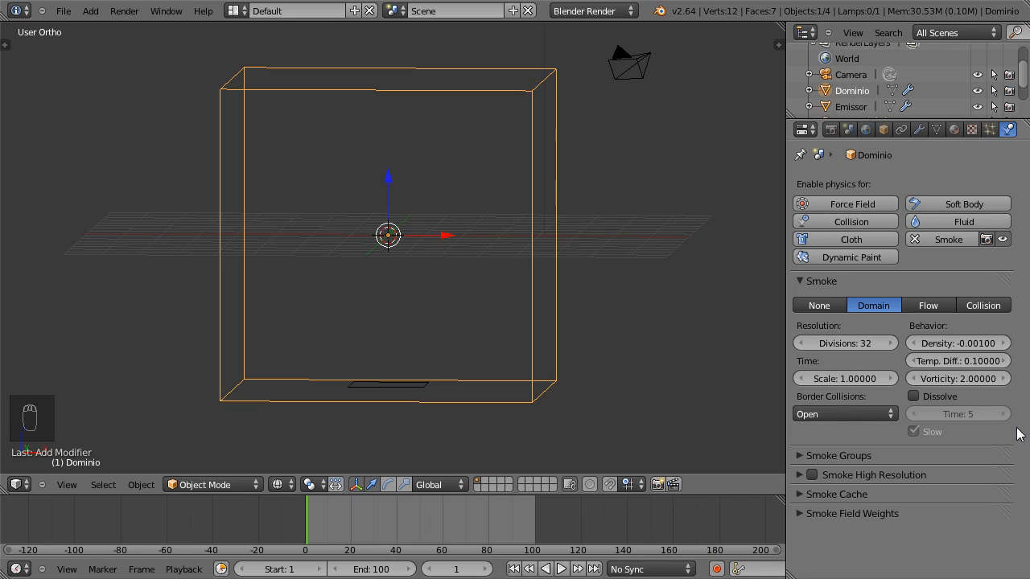
Step: Turn on Dissolve for the smoke domain and set its dissolve time to 10
{"action": "left_click", "coordinate": [914, 396]}
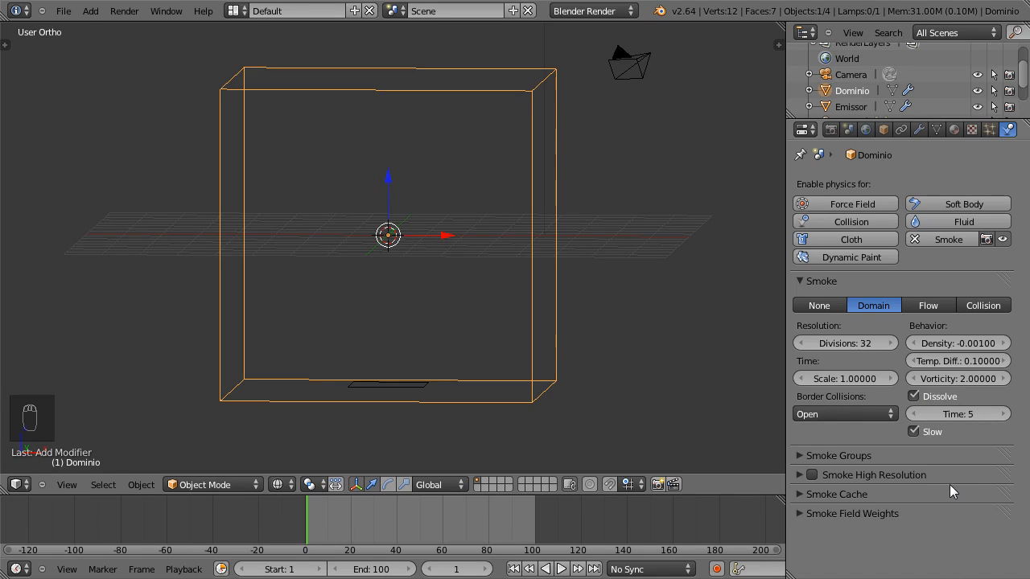
{"action": "left_click", "coordinate": [1006, 415]}
{"action": "left_click", "coordinate": [1006, 415]}
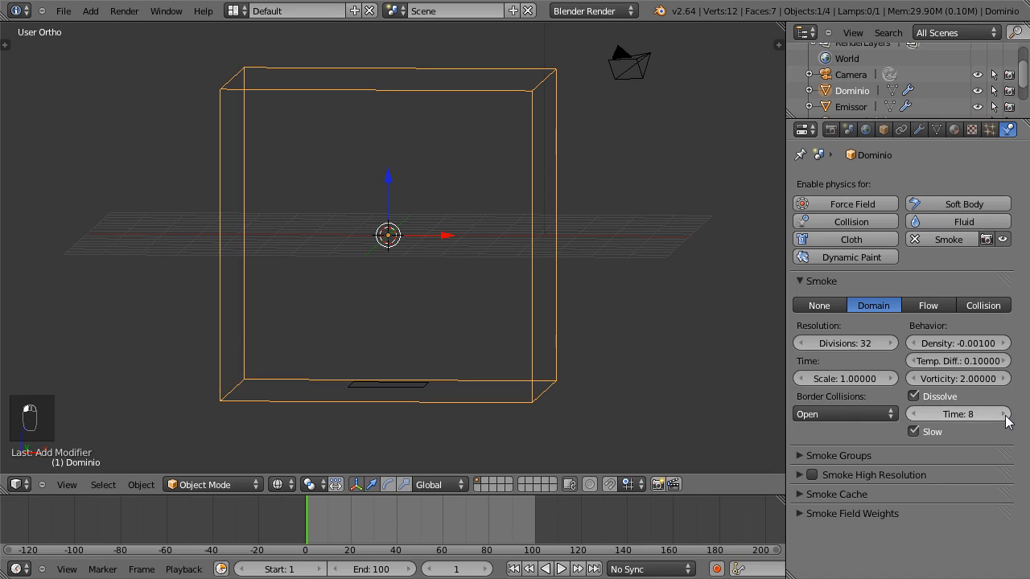
{"action": "left_click", "coordinate": [1006, 415]}
{"action": "left_click", "coordinate": [1006, 414]}
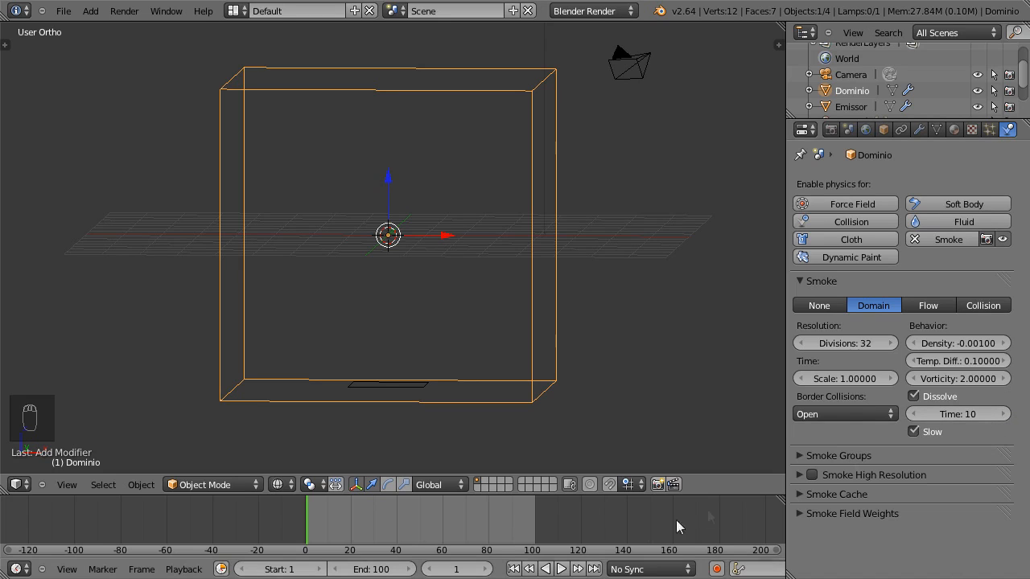
Step: Play the simulation to check the dissolving smoke and stop playback
{"action": "left_click", "coordinate": [562, 568]}
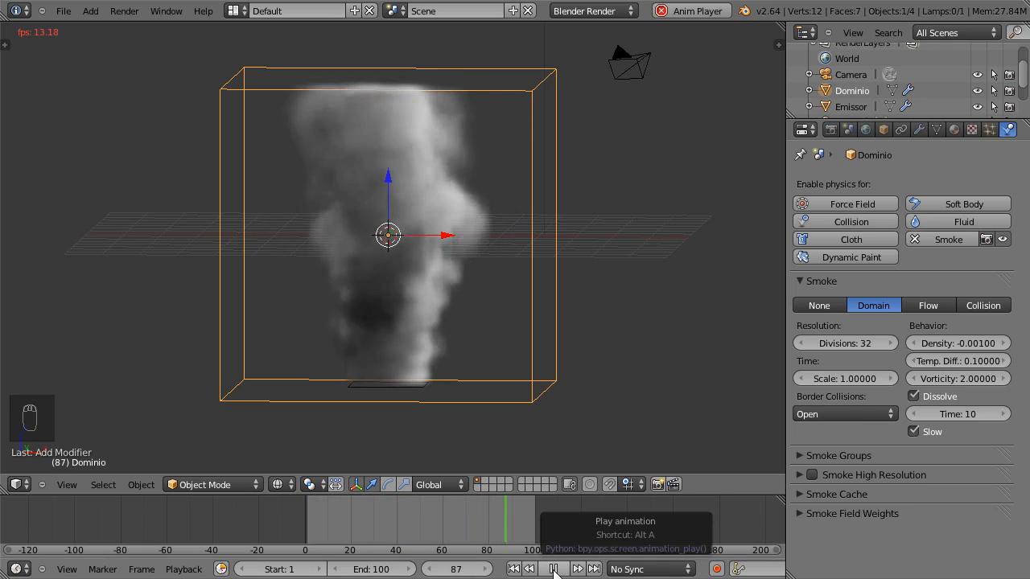
{"action": "left_click", "coordinate": [555, 570]}
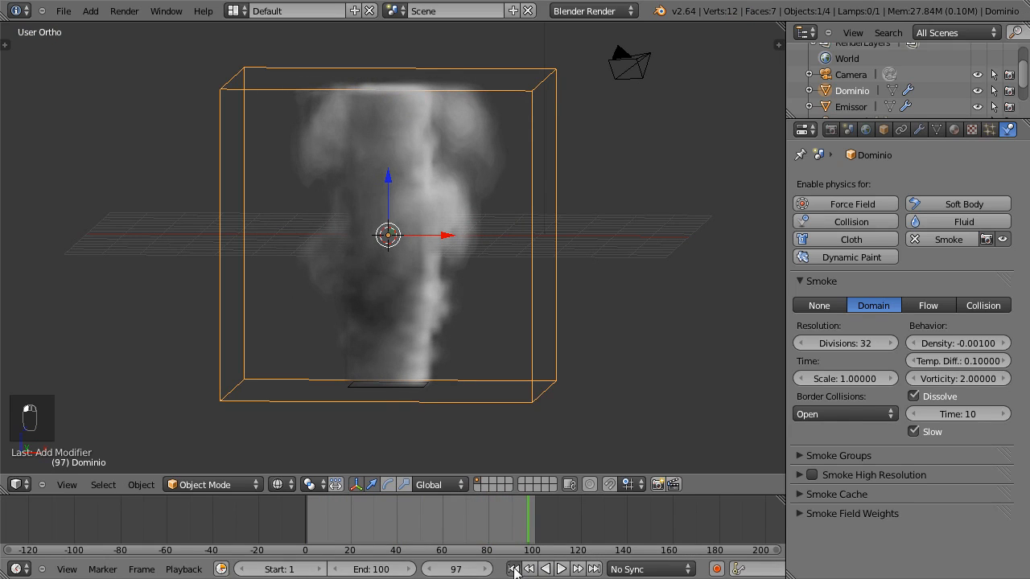
Step: Return to the first frame, enable Smoke High Resolution for the domain and show its settings
{"action": "left_click", "coordinate": [514, 569]}
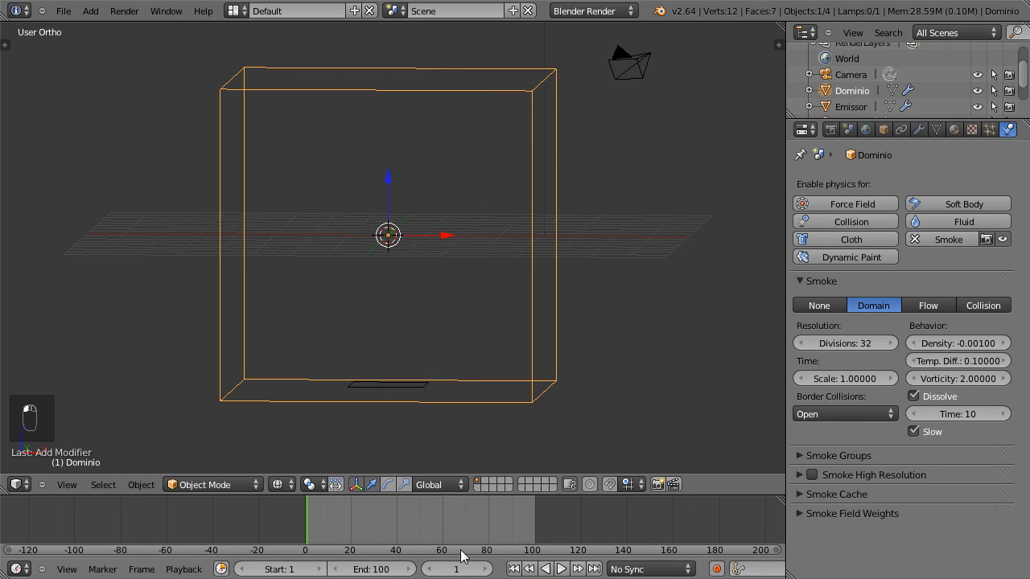
{"action": "left_click", "coordinate": [812, 474]}
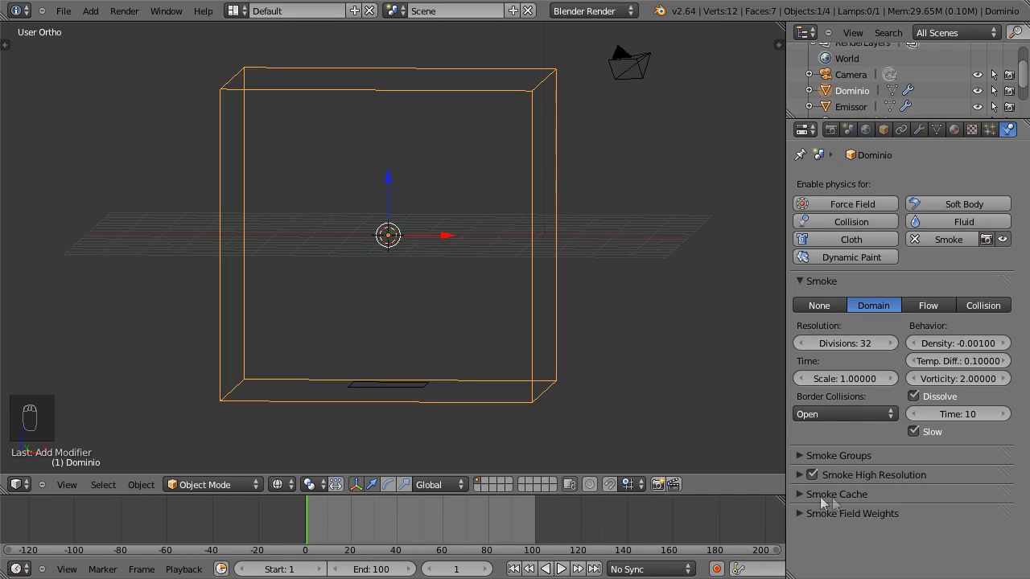
{"action": "left_click", "coordinate": [799, 475]}
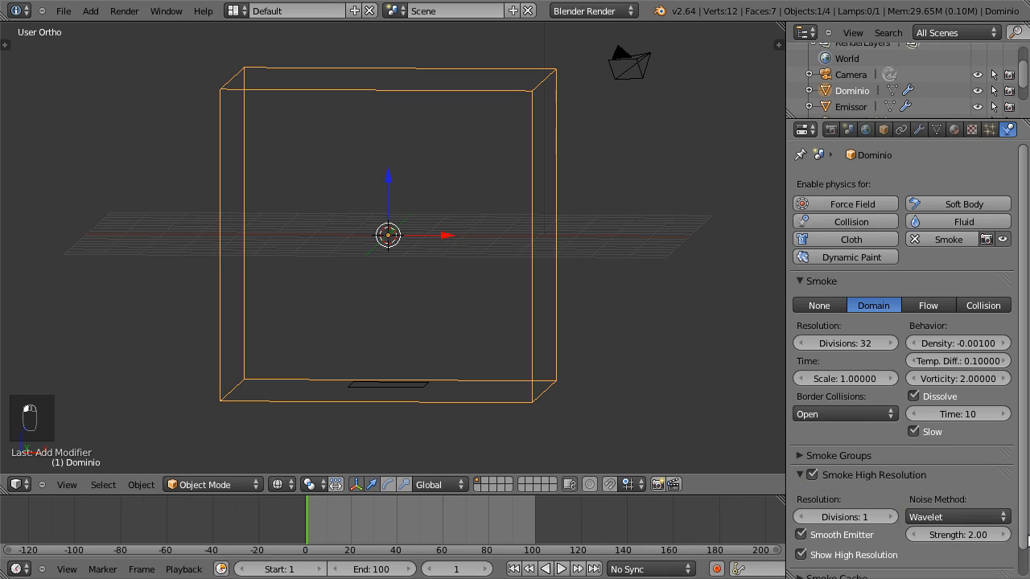
{"action": "left_click_drag", "start_coordinate": [1027, 541], "coordinate": [1026, 568]}
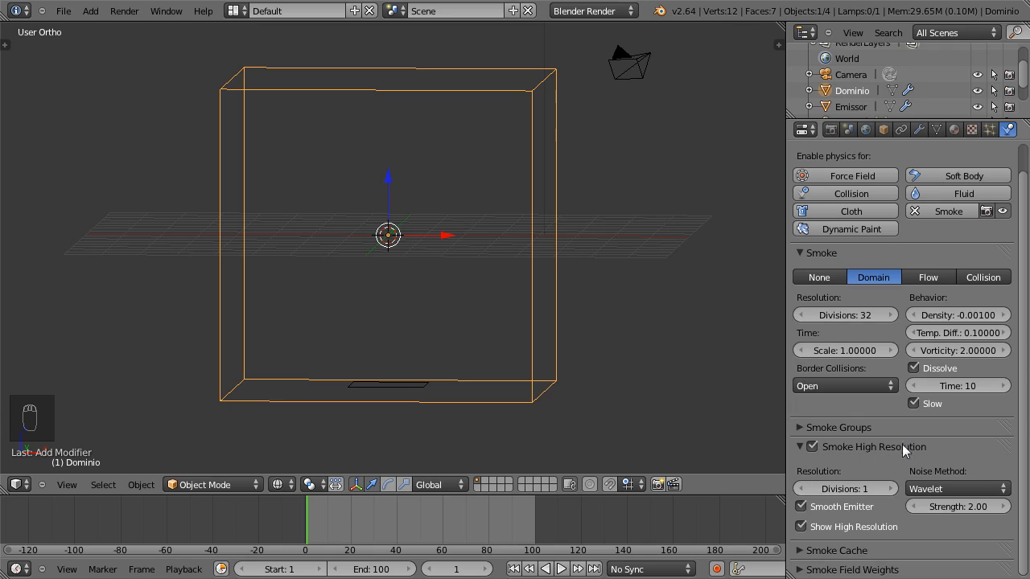
Step: Play the simulation to check the high-resolution smoke, stop it and go back to the first frame
{"action": "left_click", "coordinate": [562, 570]}
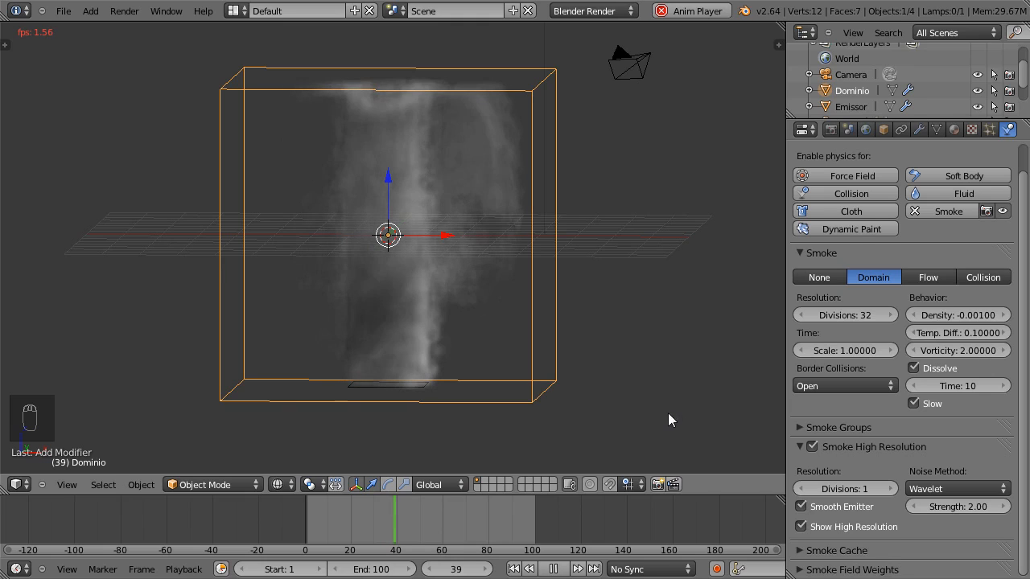
{"action": "left_click", "coordinate": [555, 569]}
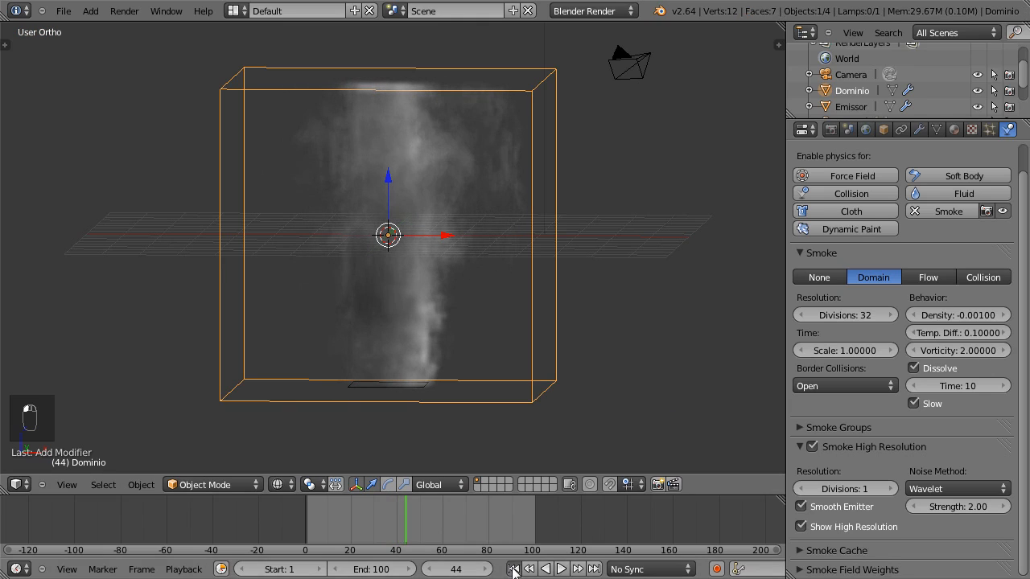
{"action": "left_click", "coordinate": [513, 569]}
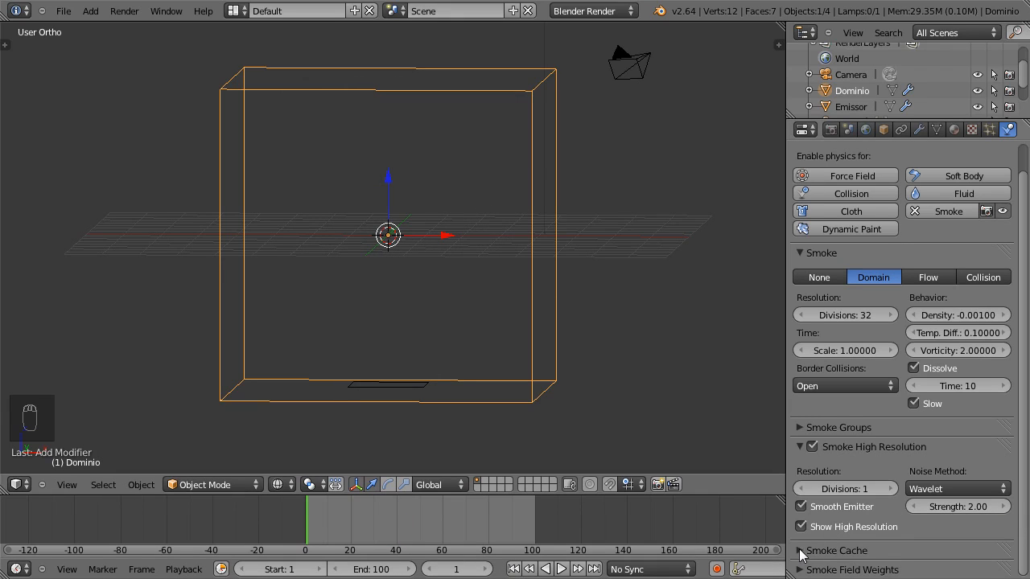
Step: Review the domain's smoke cache and resolution settings and bake its smoke simulation
{"action": "left_click", "coordinate": [799, 446]}
{"action": "left_click", "coordinate": [799, 466]}
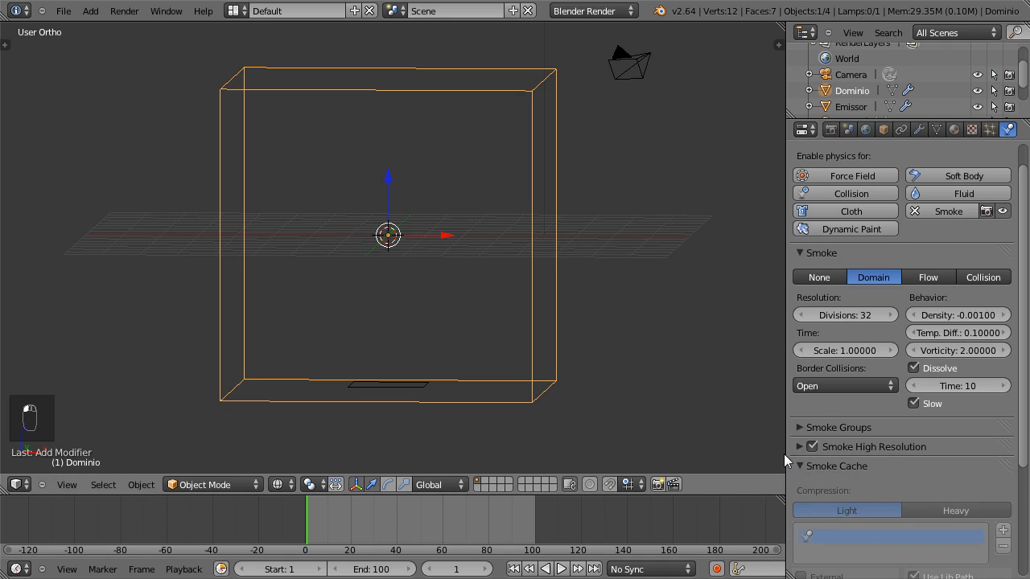
{"action": "left_click_drag", "start_coordinate": [1026, 456], "coordinate": [1024, 560]}
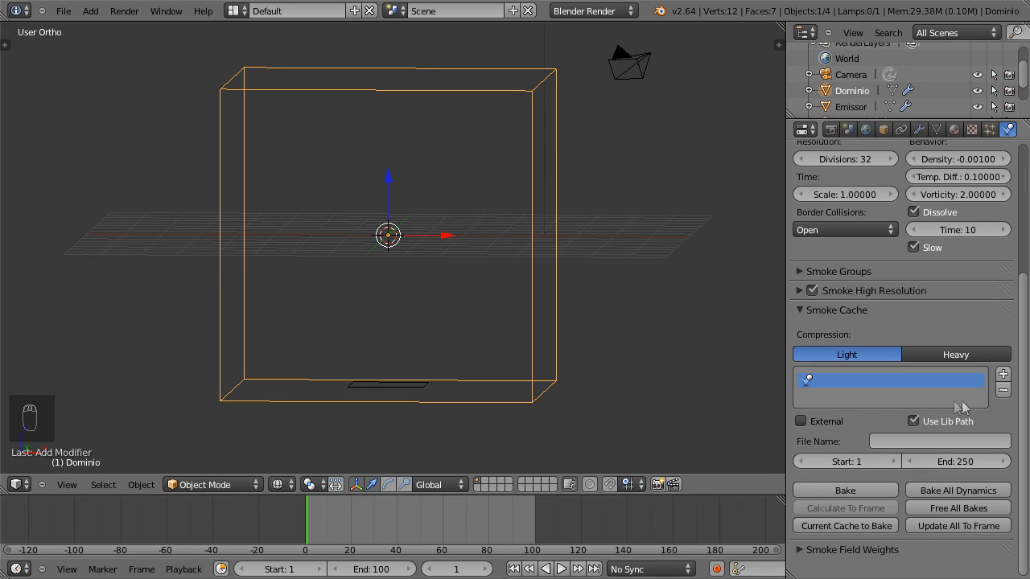
{"action": "scroll", "coordinate": [1025, 415], "scroll_direction": "up", "scroll_amount": 4}
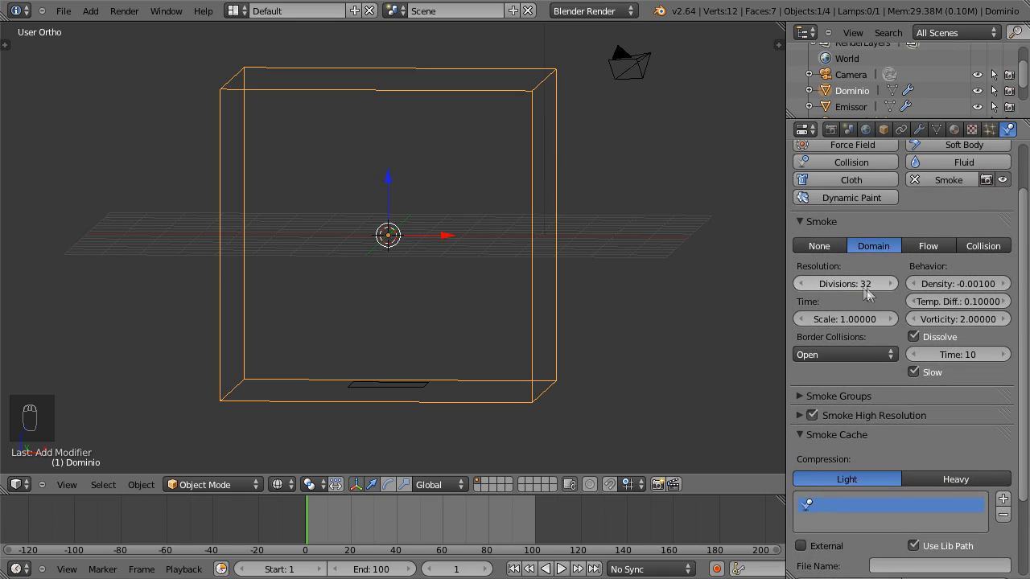
{"action": "scroll", "coordinate": [1027, 337], "scroll_direction": "down", "scroll_amount": 3}
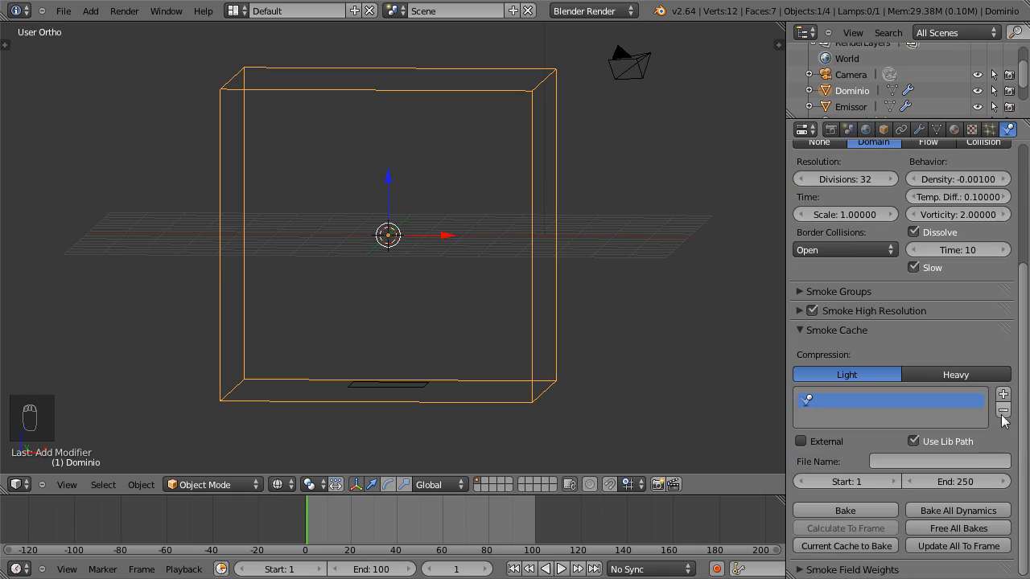
{"action": "left_click", "coordinate": [801, 313]}
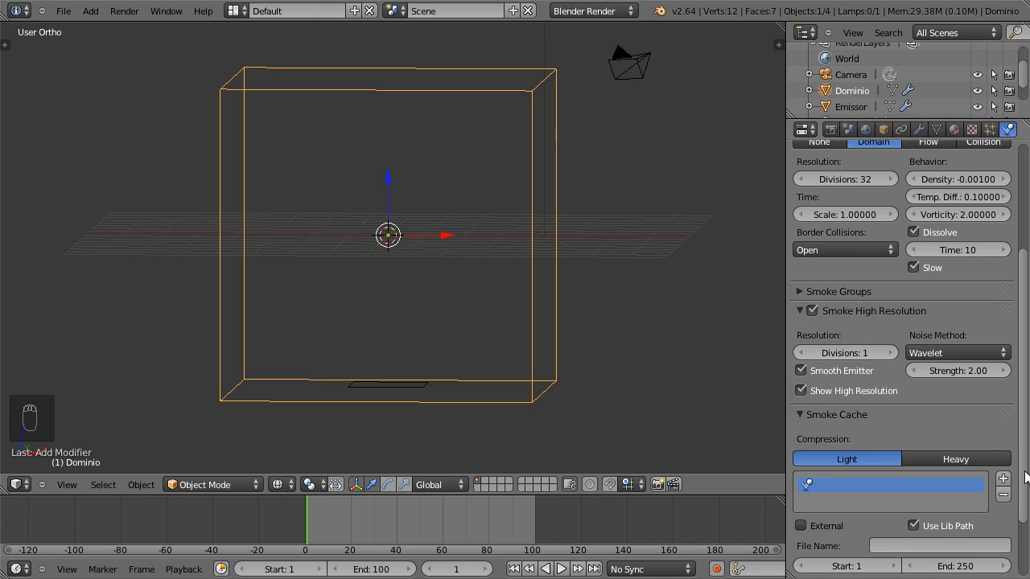
{"action": "left_click", "coordinate": [800, 311]}
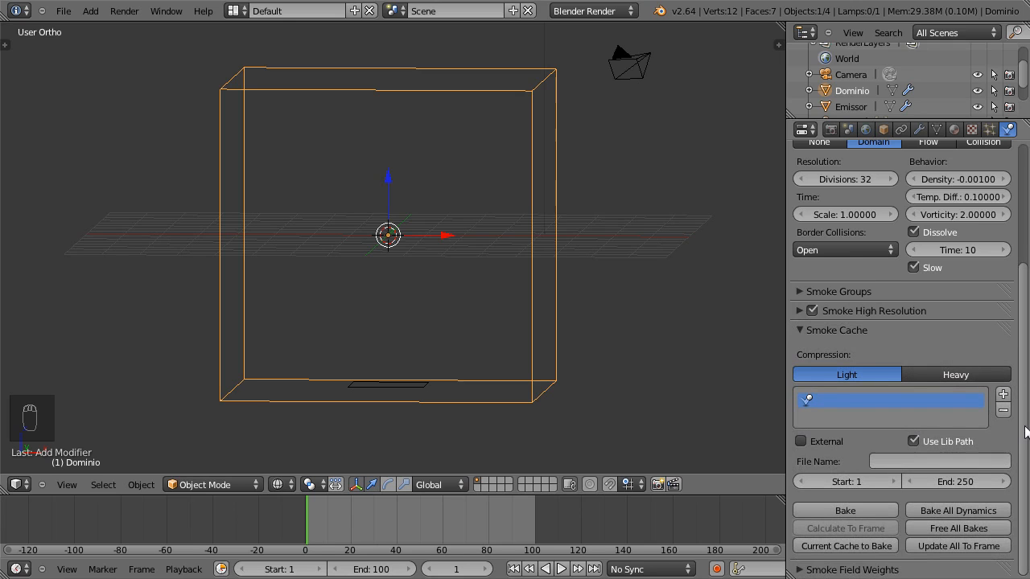
{"action": "scroll", "coordinate": [1028, 397], "scroll_direction": "up", "scroll_amount": 2}
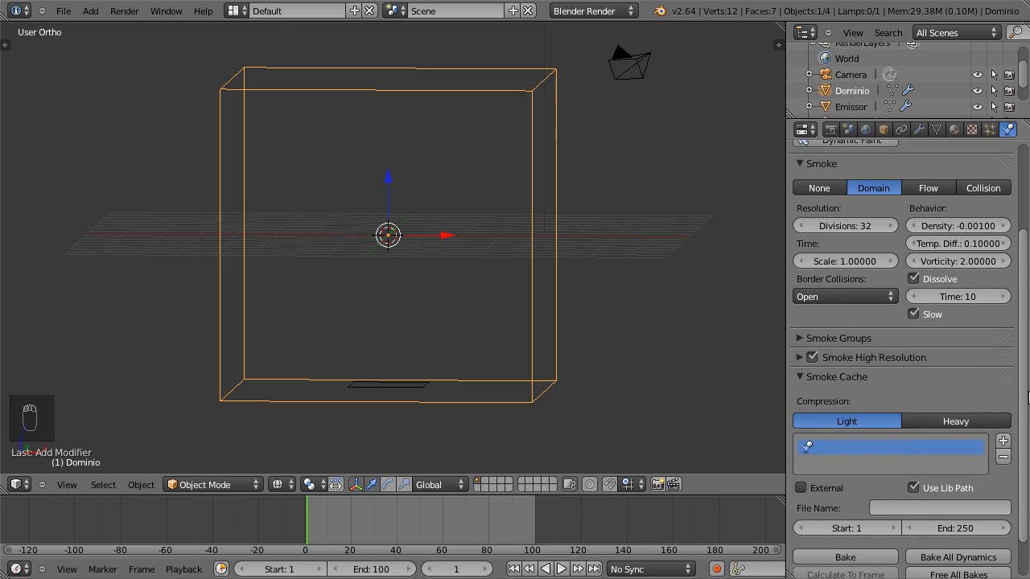
{"action": "scroll", "coordinate": [1028, 397], "scroll_direction": "down", "scroll_amount": 2}
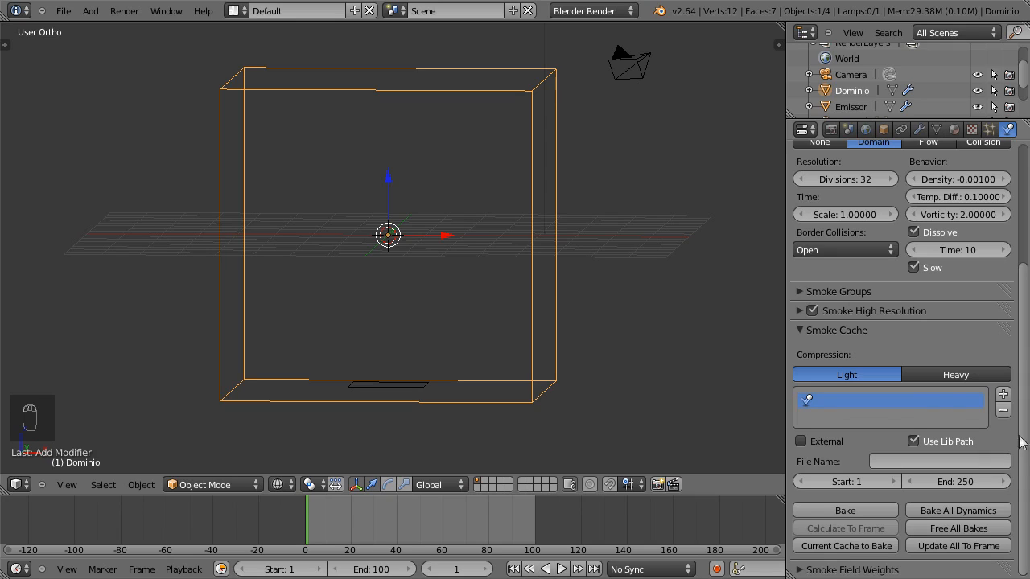
{"action": "left_click", "coordinate": [851, 512]}
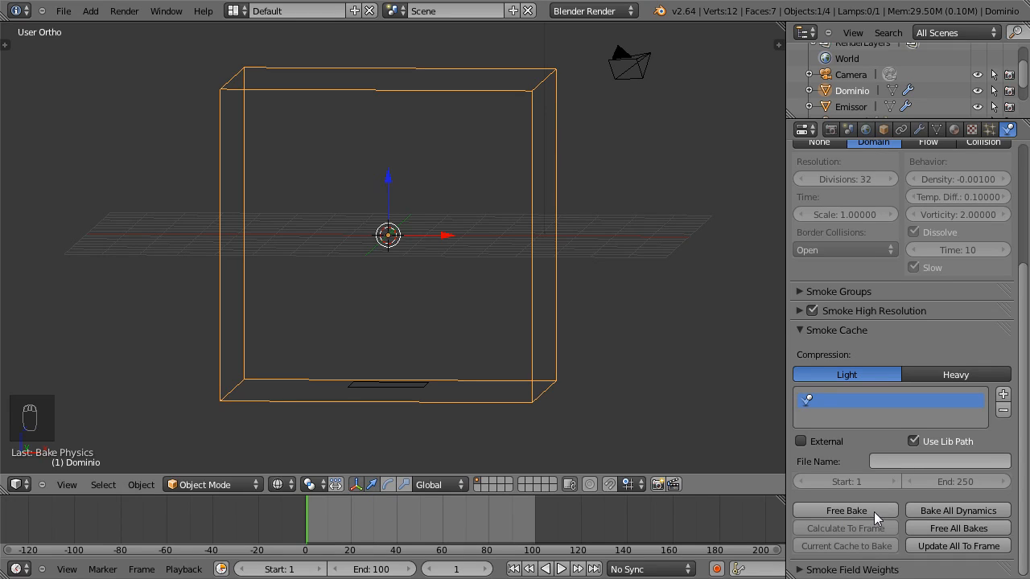
Step: Play the baked smoke simulation, stop it and rewind to frame 1
{"action": "left_click", "coordinate": [561, 568]}
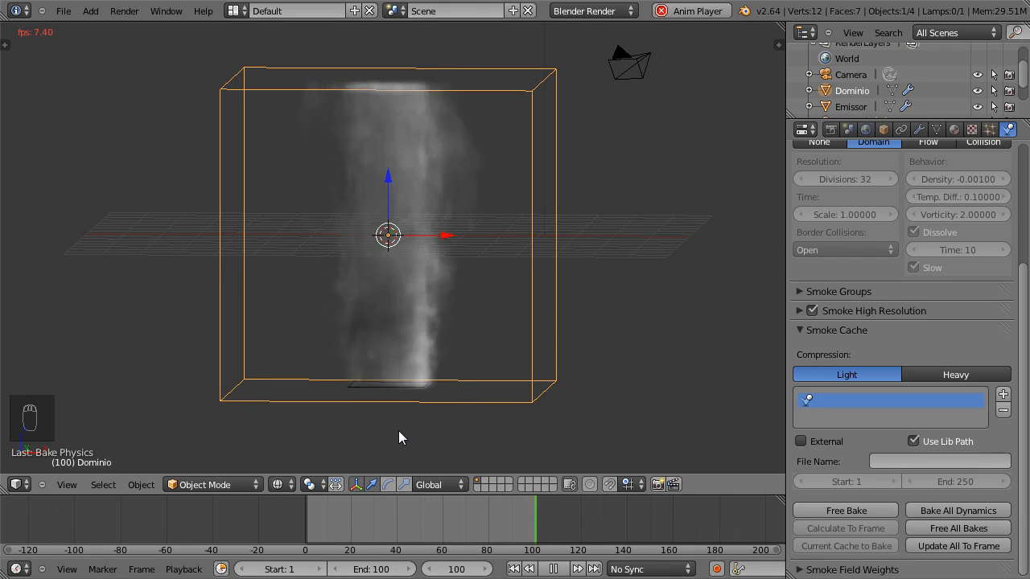
{"action": "left_click", "coordinate": [553, 569]}
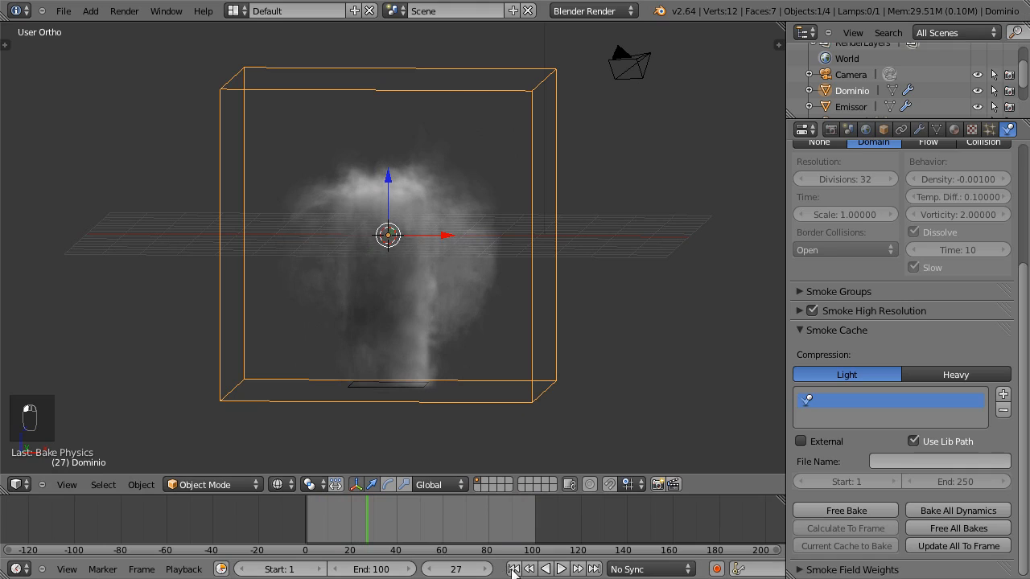
{"action": "left_click", "coordinate": [512, 569]}
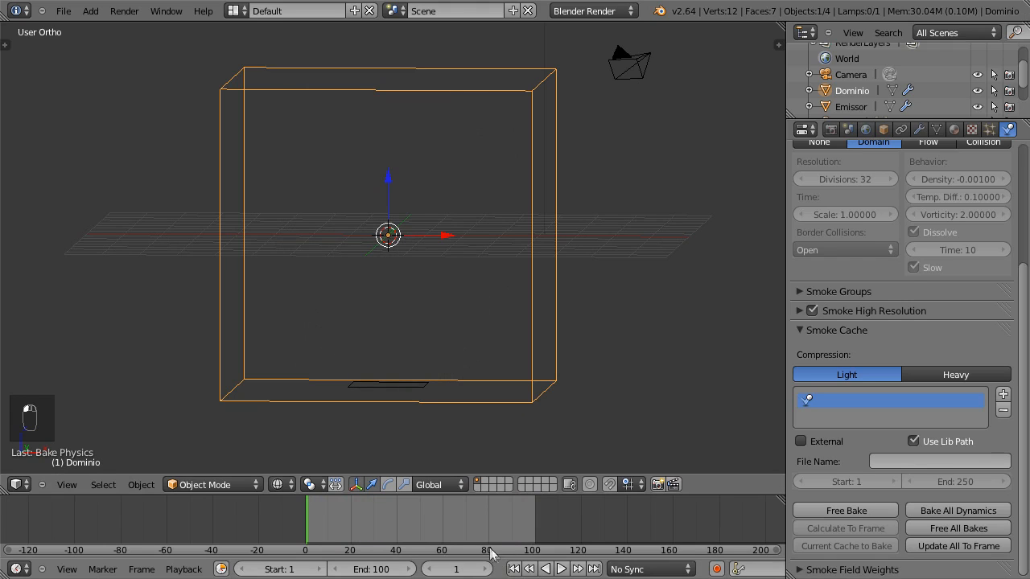
Step: Replay the baked smoke, stop at frame 43, test-render that frame and close the render
{"action": "left_click", "coordinate": [561, 569]}
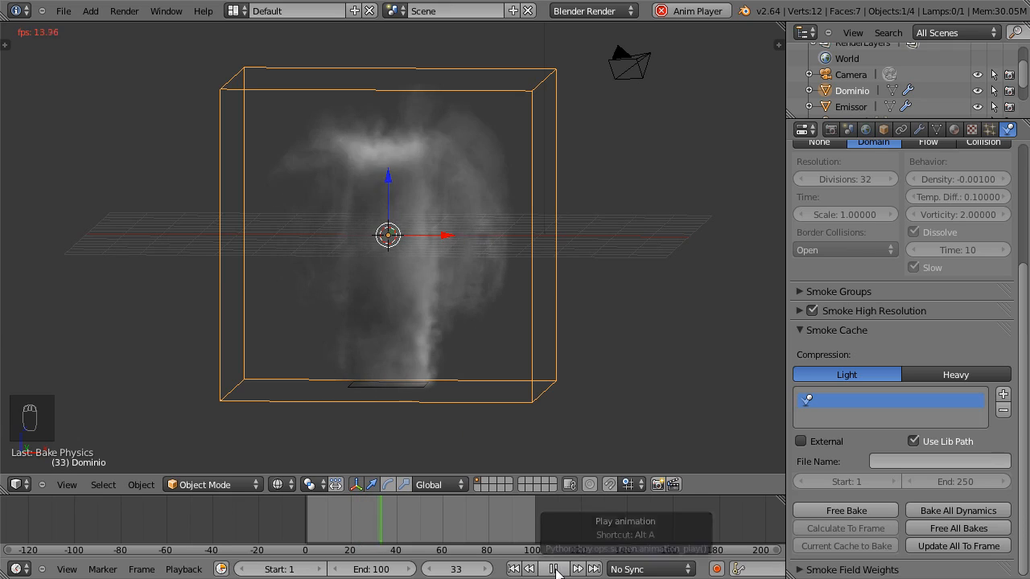
{"action": "left_click", "coordinate": [554, 569]}
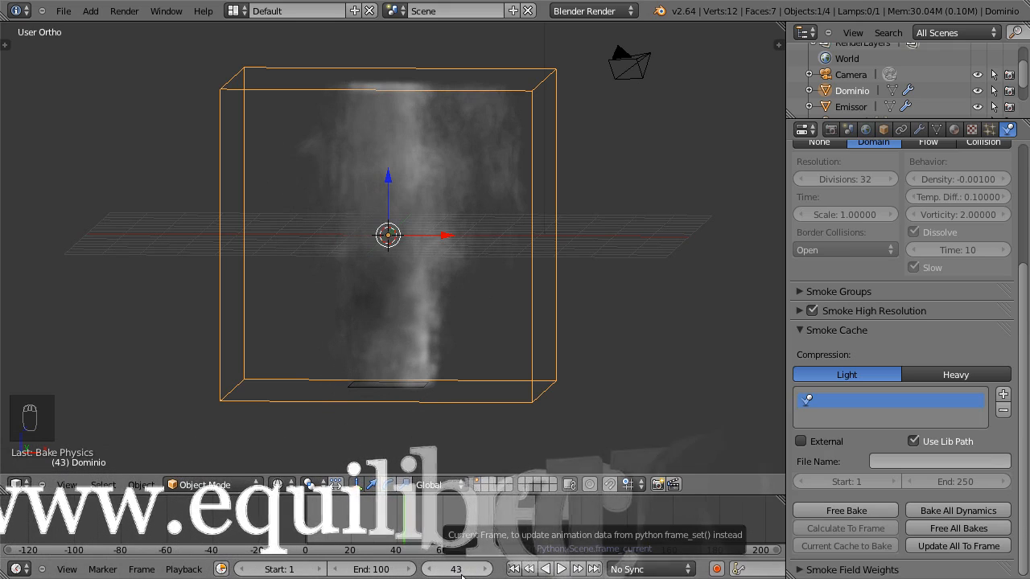
{"action": "key", "text": "F12"}
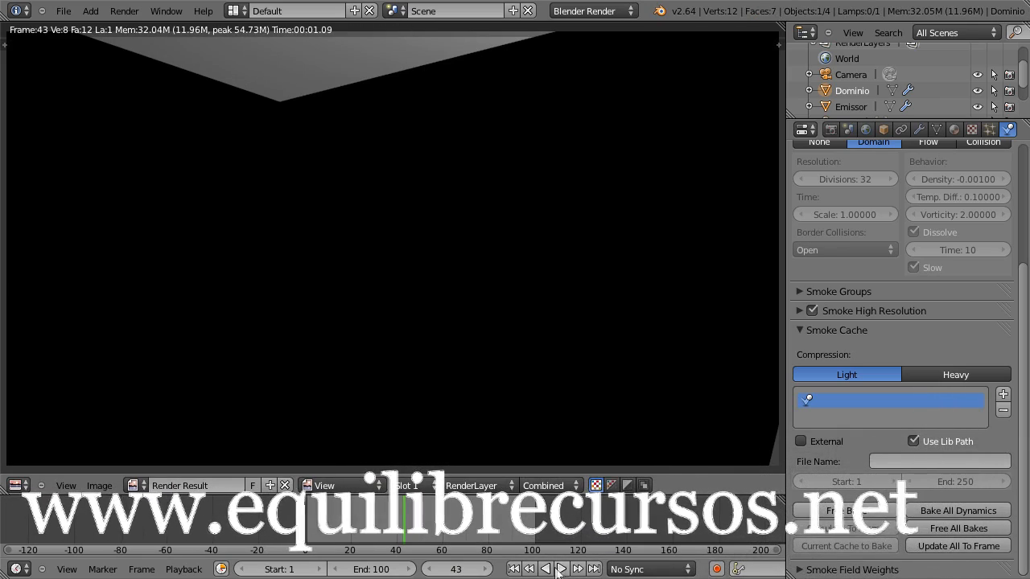
{"action": "key", "text": "Escape"}
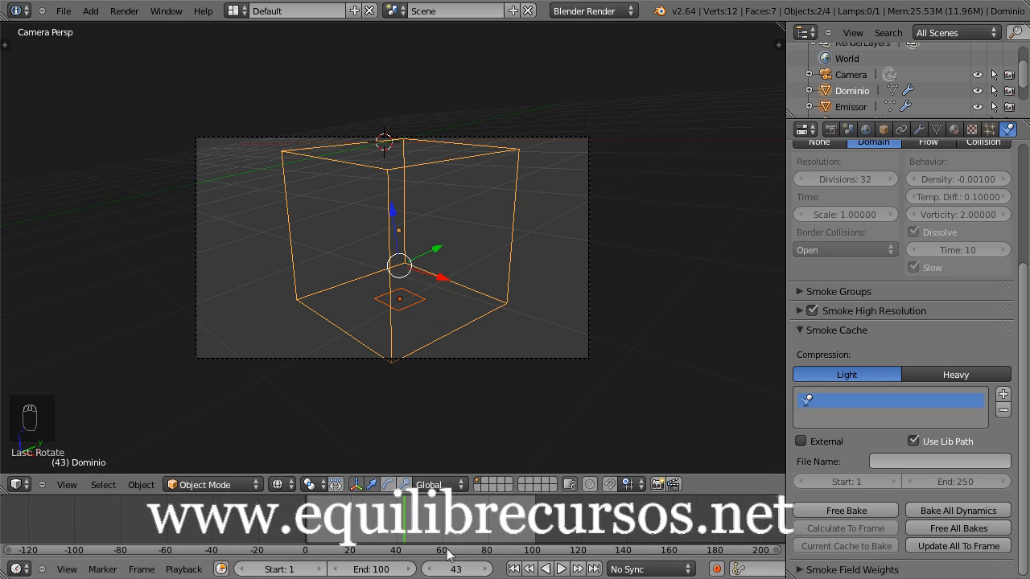
Step: Play the smoke through the camera view, stop at frame 63, render that frame and close the result
{"action": "left_click", "coordinate": [556, 568]}
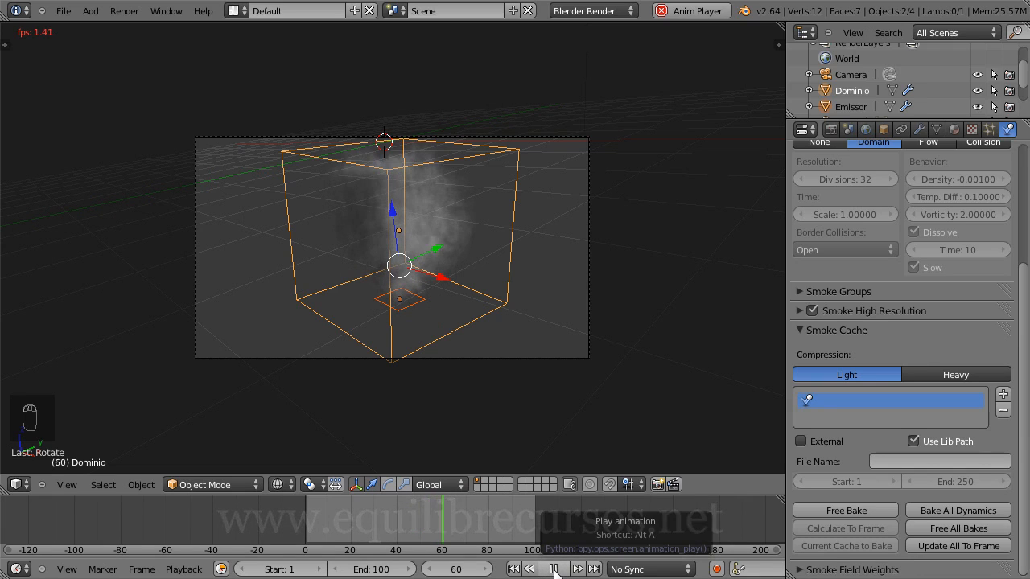
{"action": "left_click", "coordinate": [552, 573]}
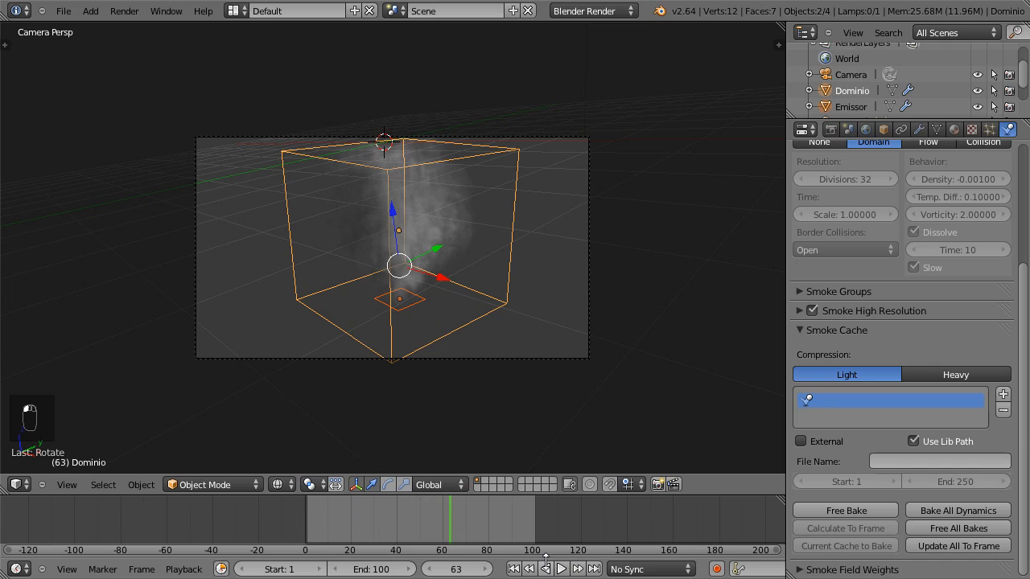
{"action": "key", "text": "F12"}
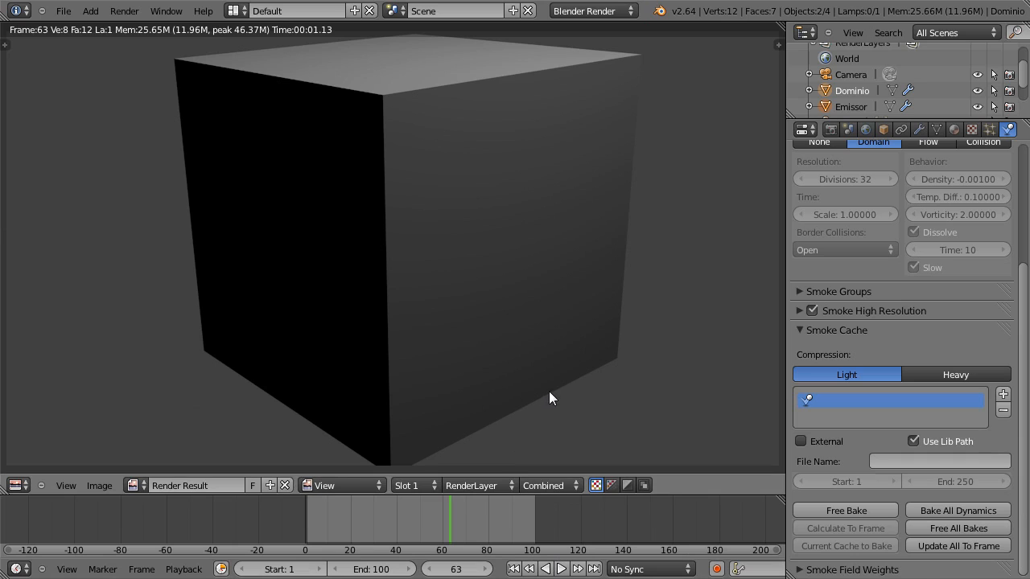
{"action": "key", "text": "Escape"}
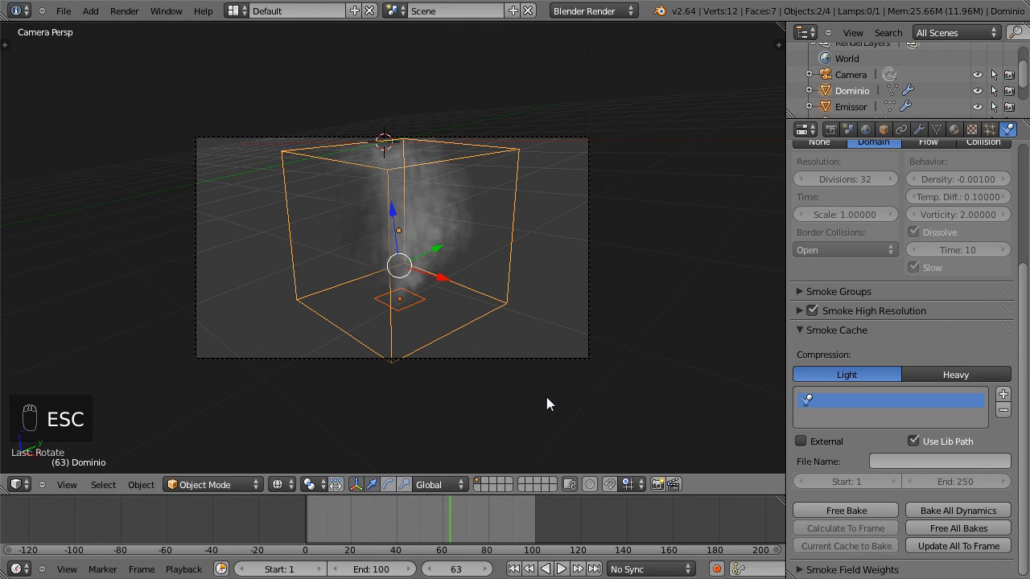
Step: View the smoke domain from an angled perspective and hide the grid floor in the 3D view
{"action": "key", "text": "KP_1"}
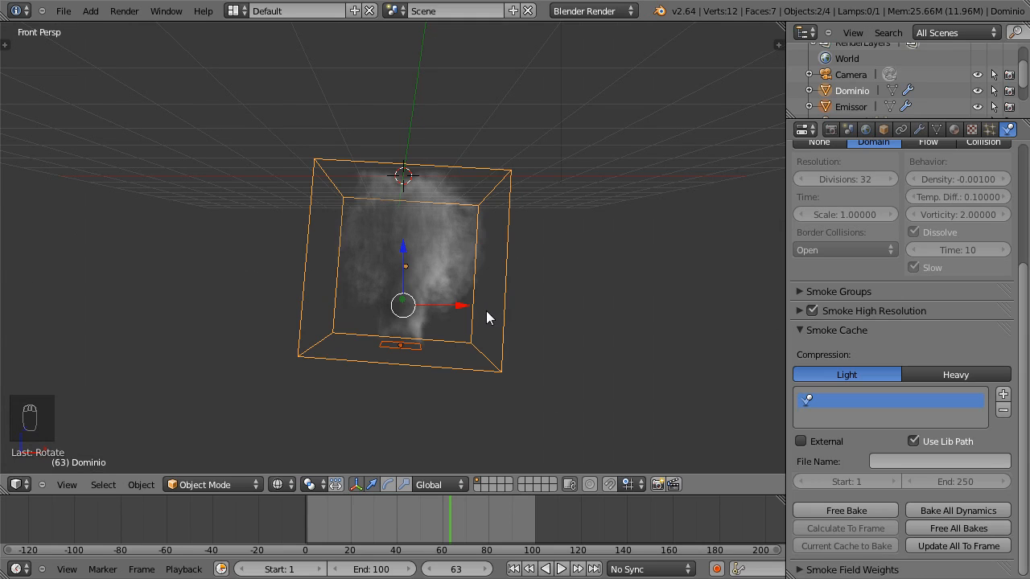
{"action": "middle_click_drag", "start_coordinate": [519, 319], "coordinate": [501, 357]}
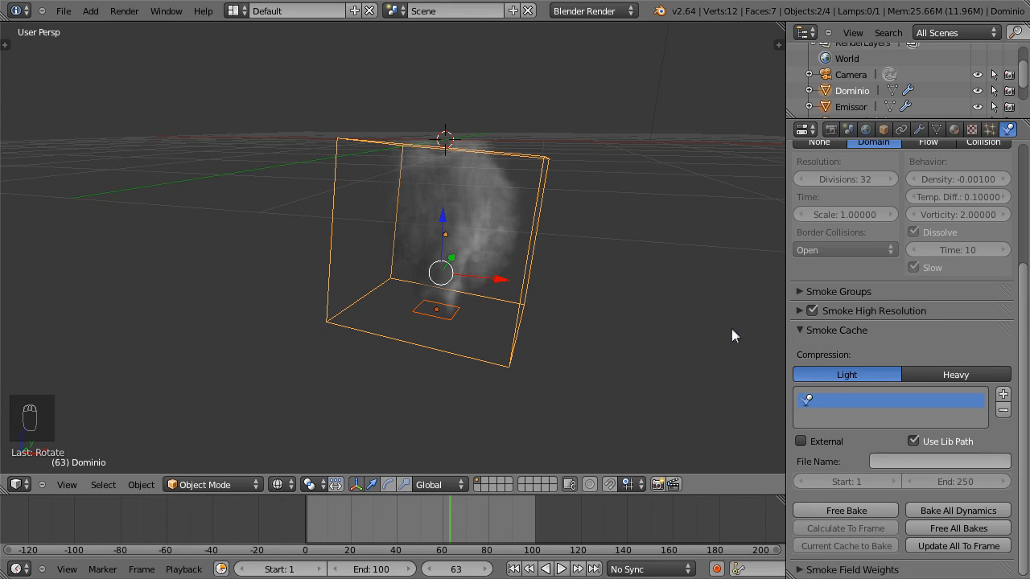
{"action": "key", "text": "n"}
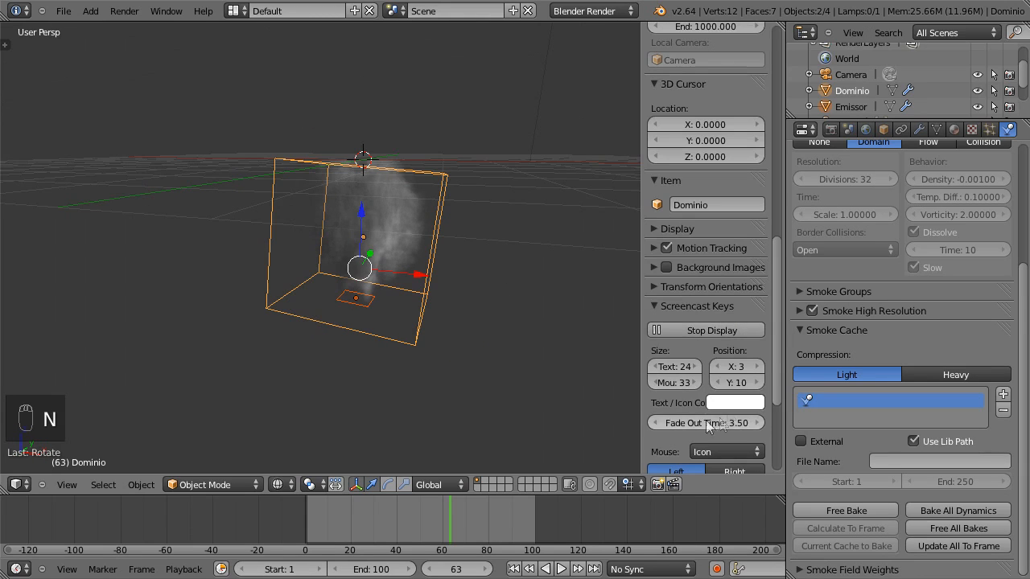
{"action": "mouse_move", "coordinate": [777, 350]}
{"action": "left_mouse_down"}
{"action": "mouse_move", "coordinate": [771, 434]}
{"action": "mouse_move", "coordinate": [777, 362]}
{"action": "left_mouse_up"}
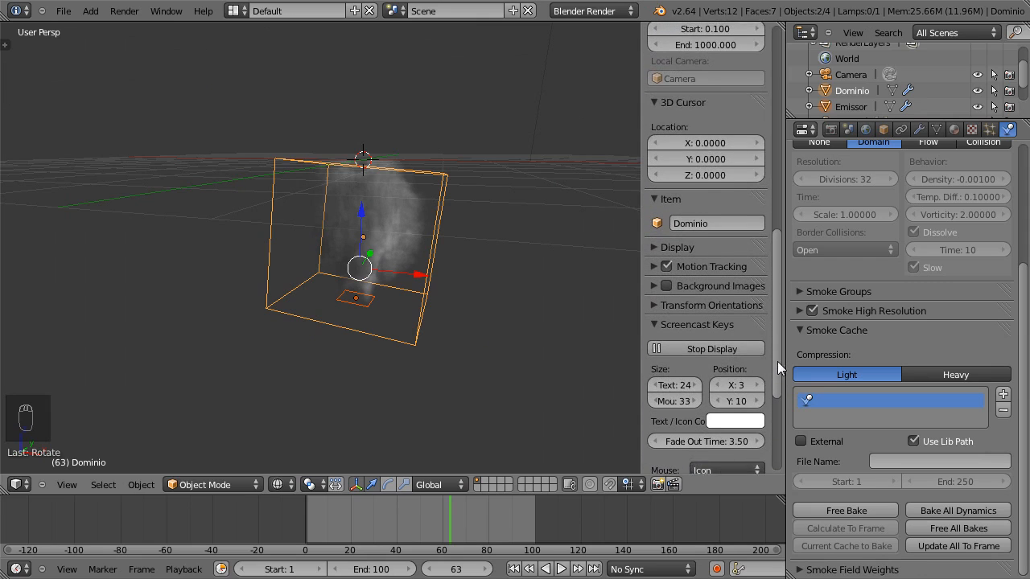
{"action": "left_click", "coordinate": [652, 256]}
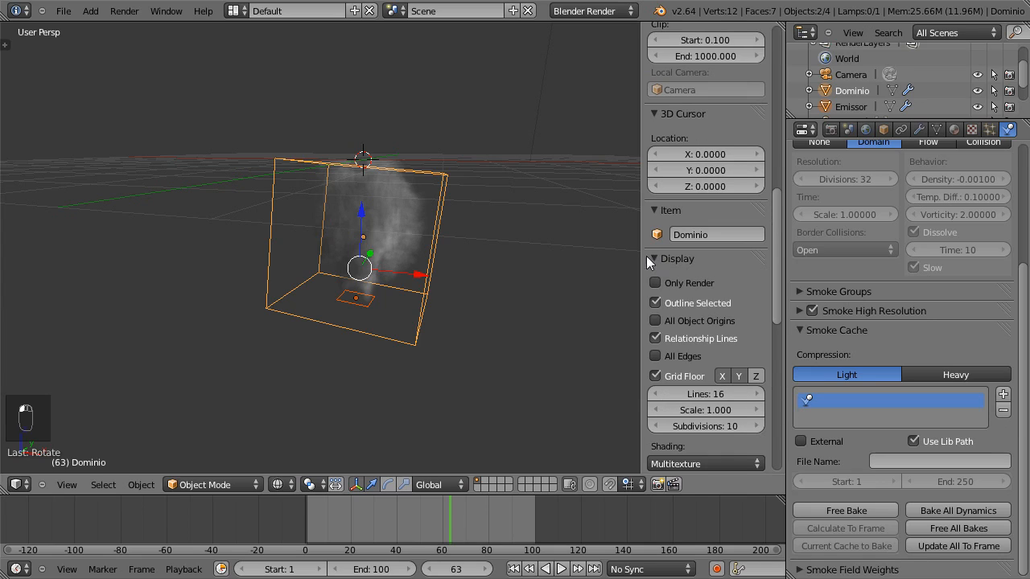
{"action": "left_click", "coordinate": [654, 374]}
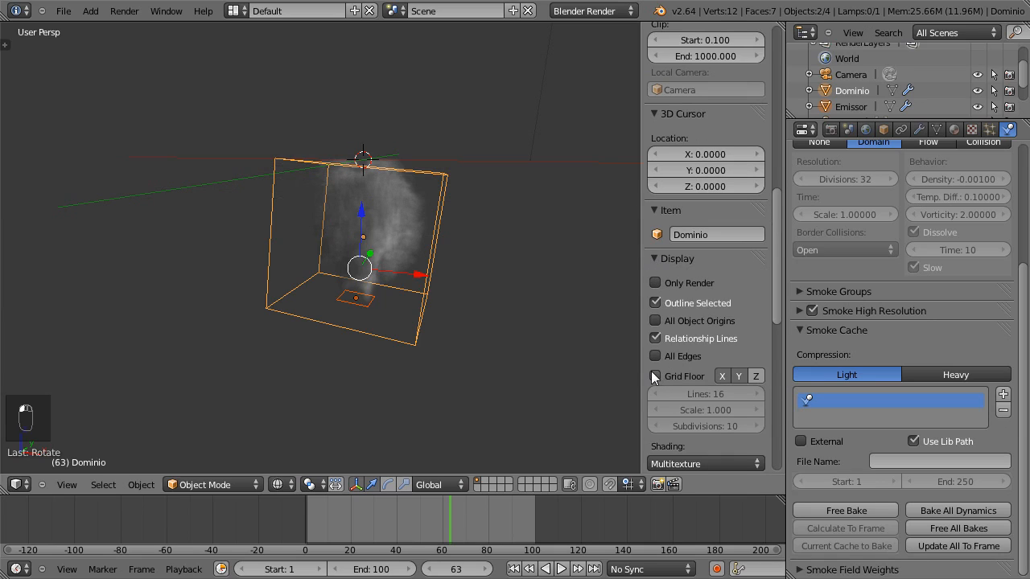
{"action": "key", "text": "n"}
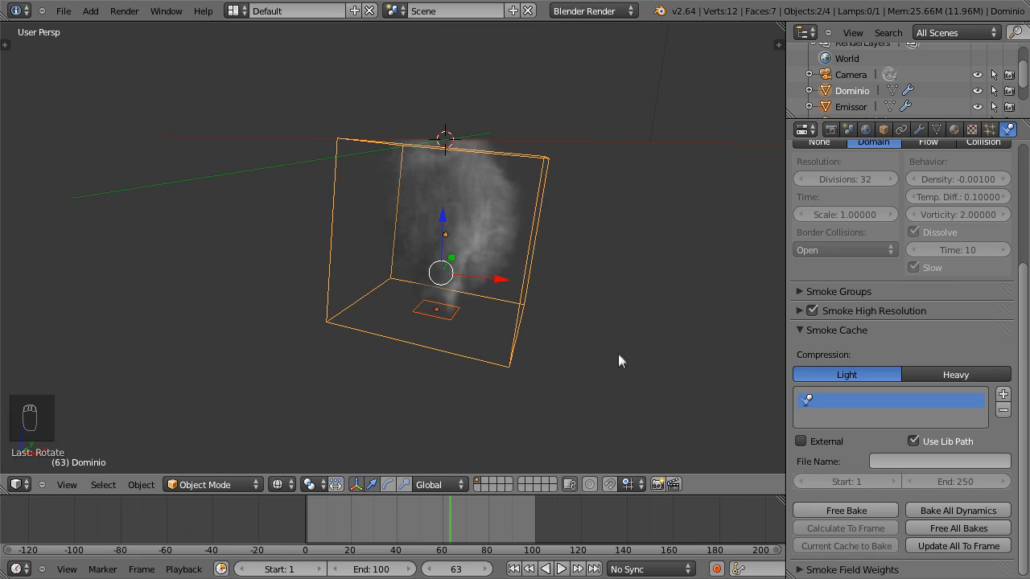
{"action": "scroll", "coordinate": [901, 346], "scroll_direction": "up", "scroll_amount": 5}
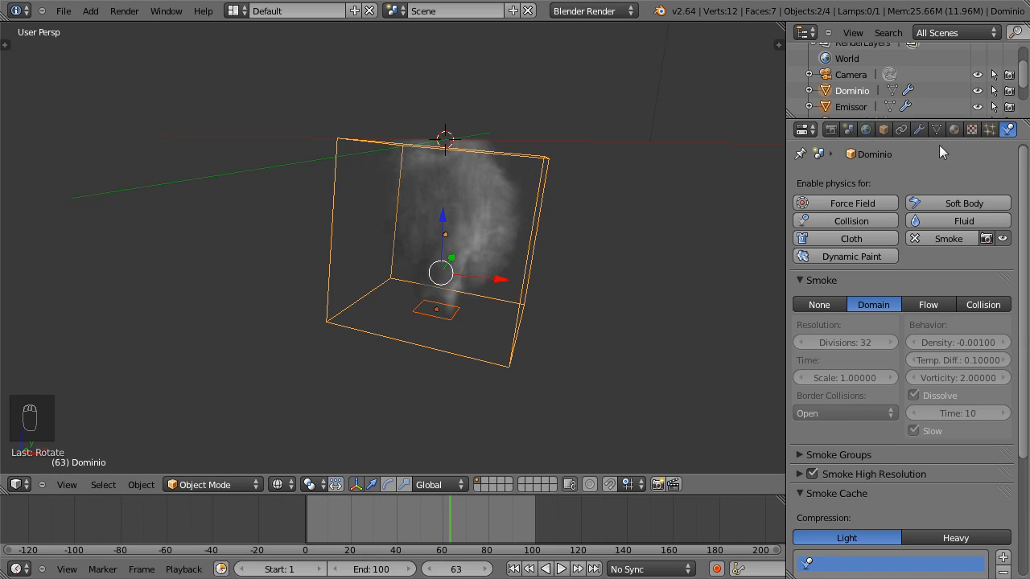
Step: Make the smoke domain's material a Volume type with density 0 and density scale 4
{"action": "left_click", "coordinate": [954, 131]}
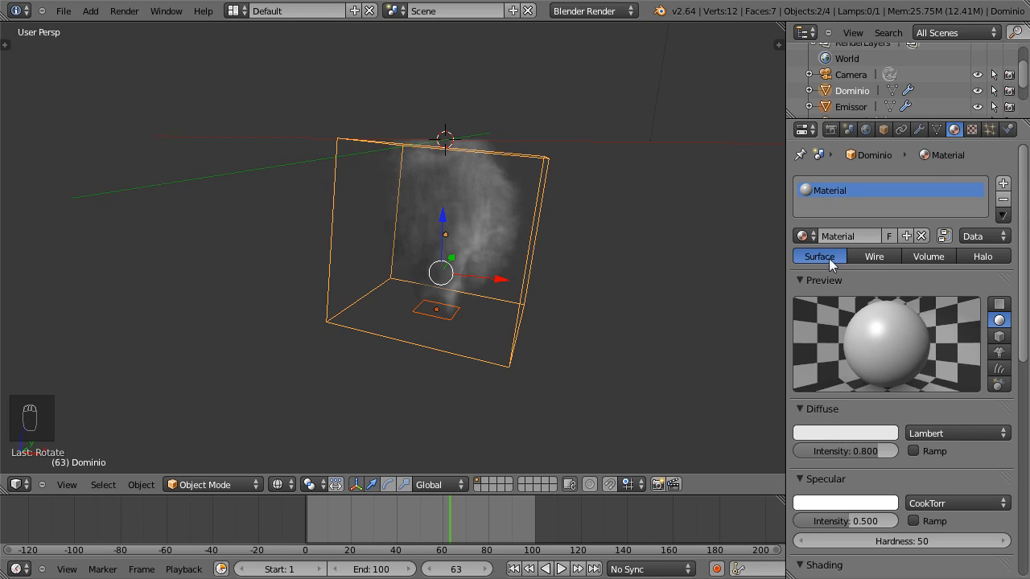
{"action": "left_click", "coordinate": [929, 255]}
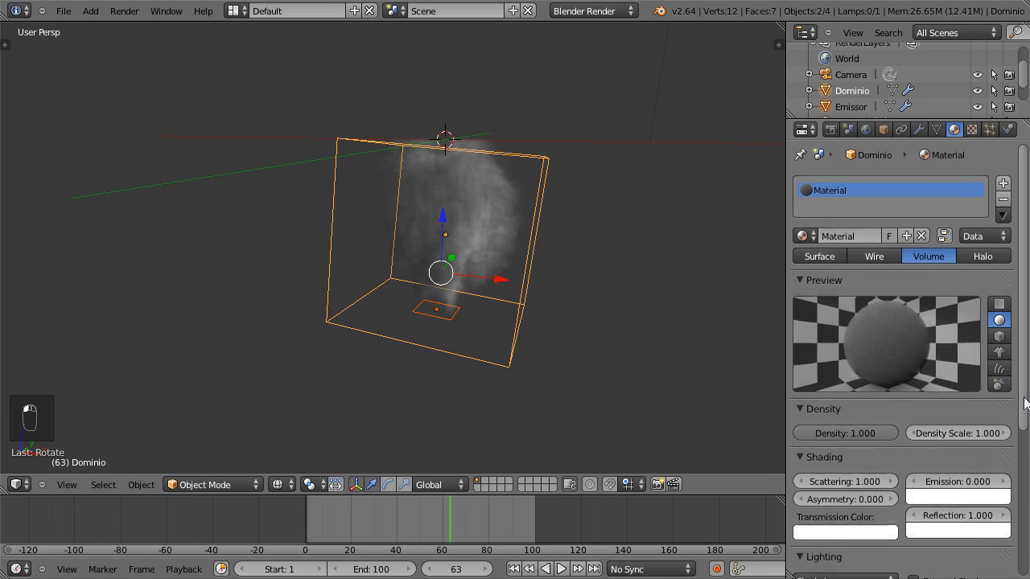
{"action": "scroll", "coordinate": [1024, 400], "scroll_direction": "down", "scroll_amount": 5}
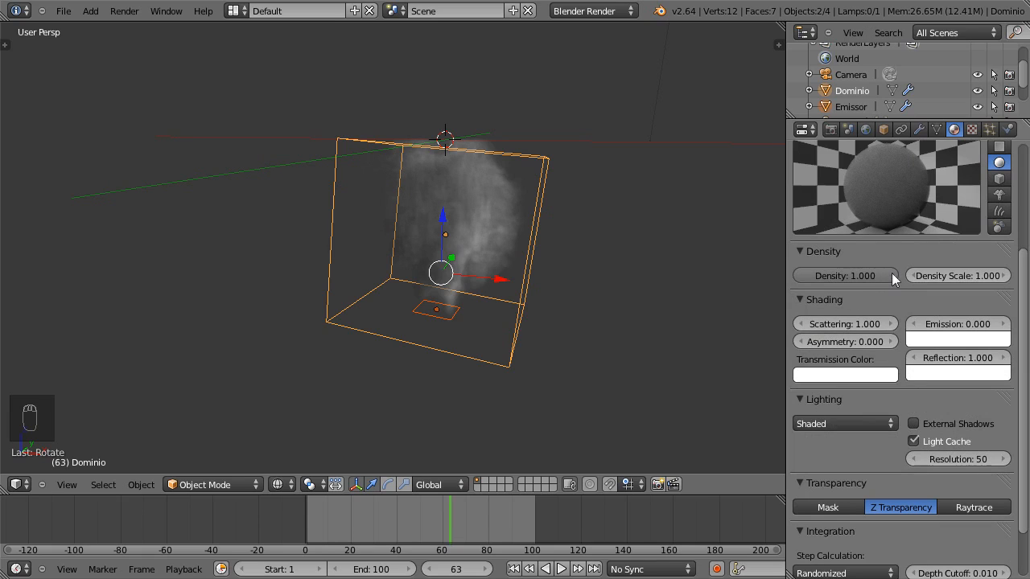
{"action": "left_click_drag", "start_coordinate": [892, 277], "coordinate": [748, 263]}
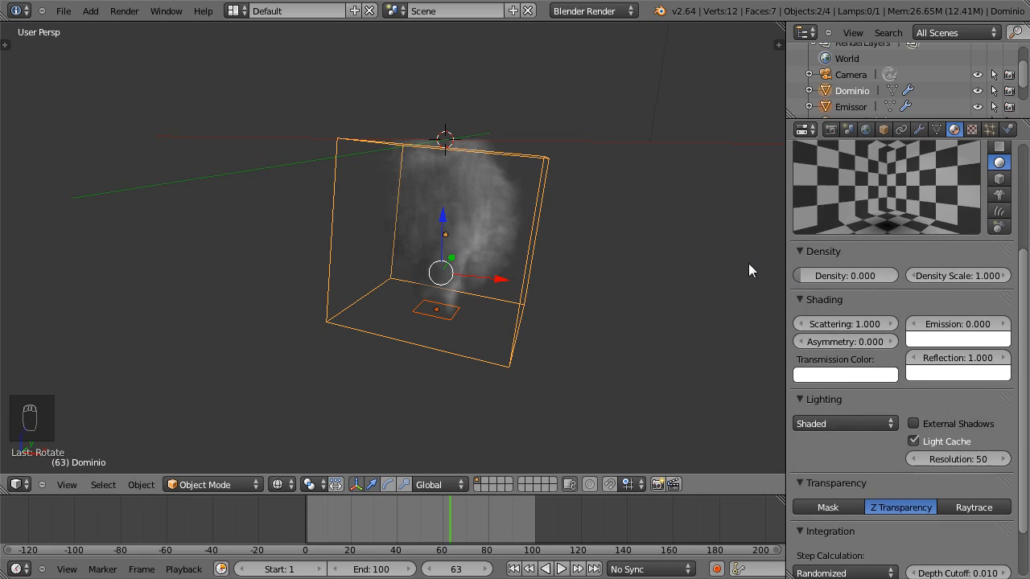
{"action": "left_click", "coordinate": [969, 275]}
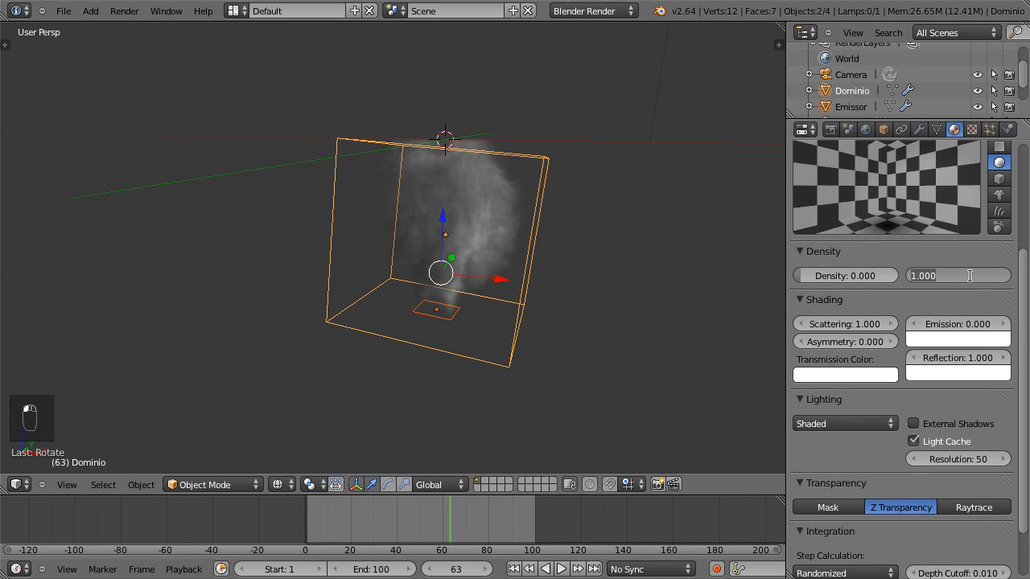
{"action": "type", "text": "4"}
{"action": "key", "text": "Return"}
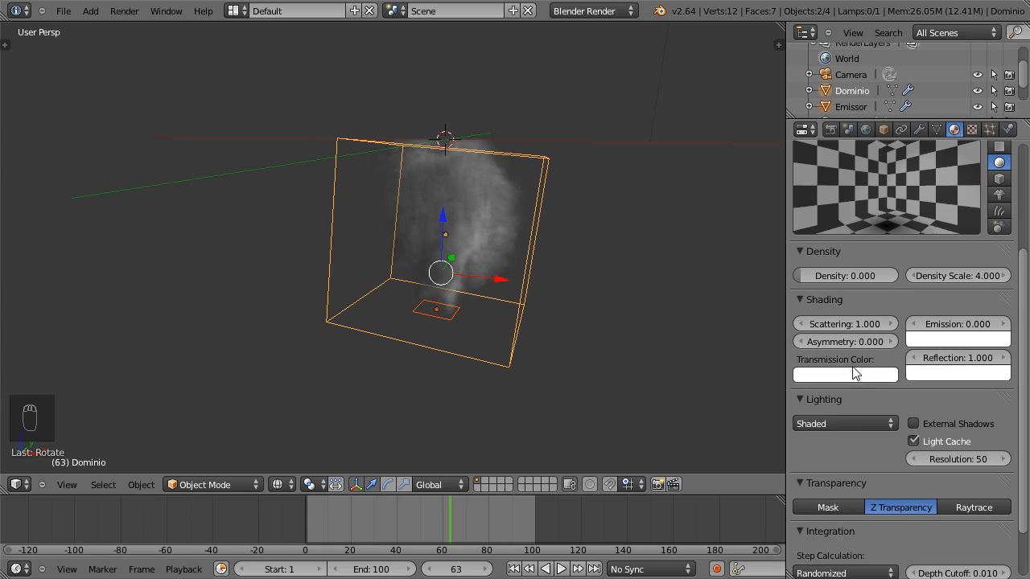
Step: Set the volume material's scattering to 5 and its integration step size to 0.05
{"action": "left_click", "coordinate": [850, 325]}
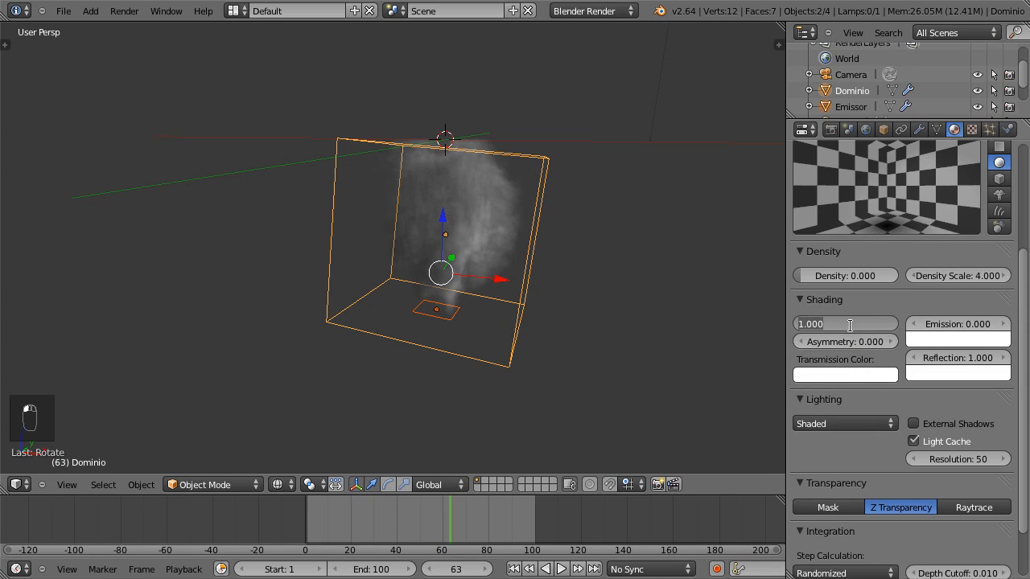
{"action": "type", "text": "5"}
{"action": "key", "text": "Return"}
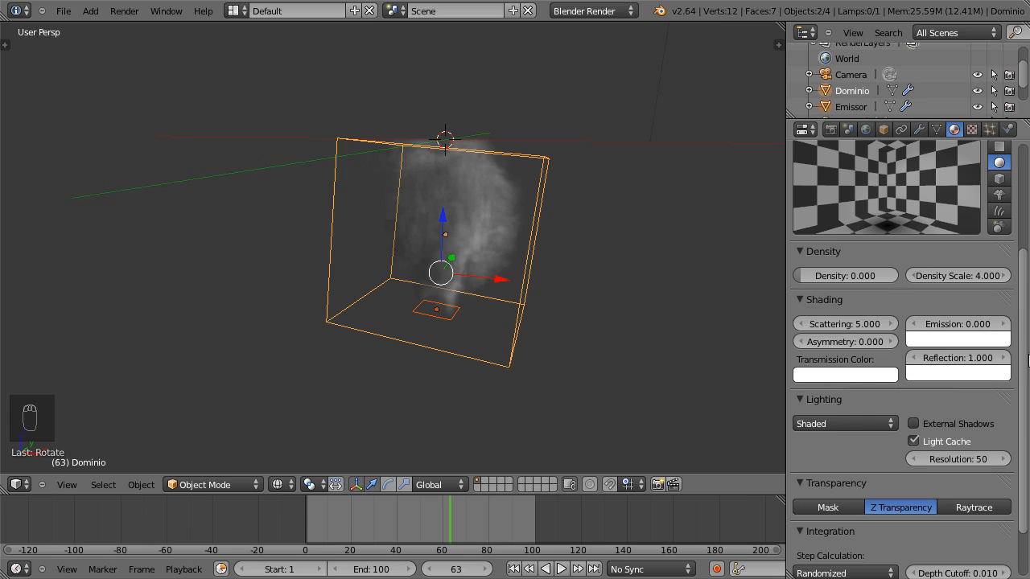
{"action": "scroll", "coordinate": [1022, 362], "scroll_direction": "down", "scroll_amount": 2}
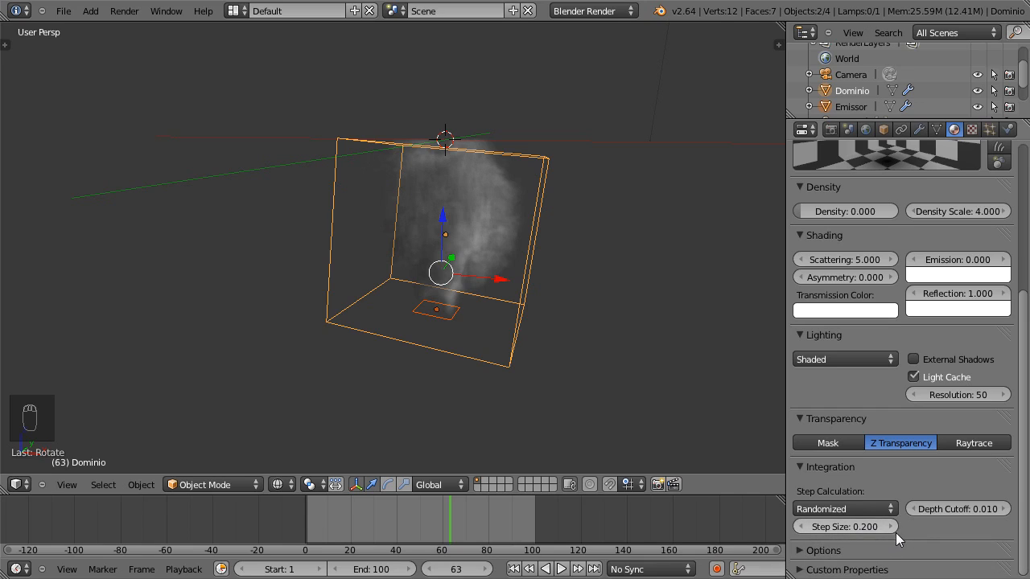
{"action": "left_click", "coordinate": [846, 526]}
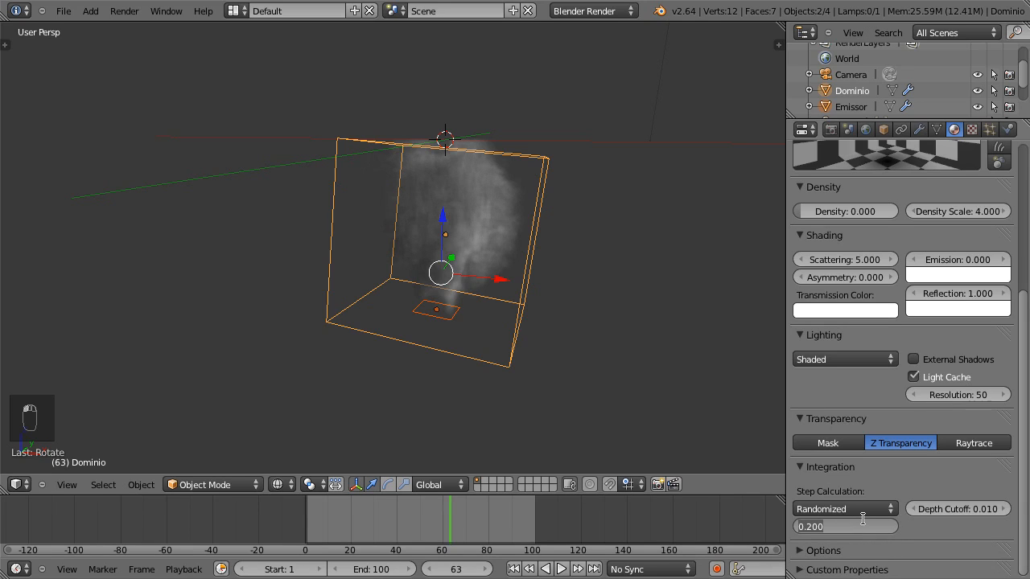
{"action": "type", "text": "0"}
{"action": "type", "text": ".05"}
{"action": "key", "text": "Return"}
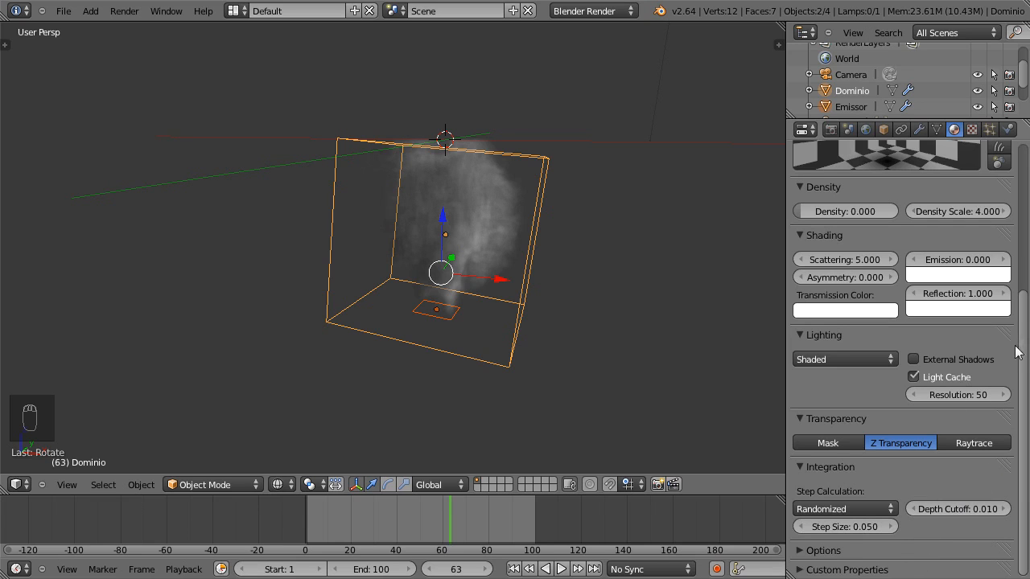
Step: Change the domain material's texture type to Voxel Data and assign Dominio as its domain object
{"action": "scroll", "coordinate": [1016, 352], "scroll_direction": "up", "scroll_amount": 6}
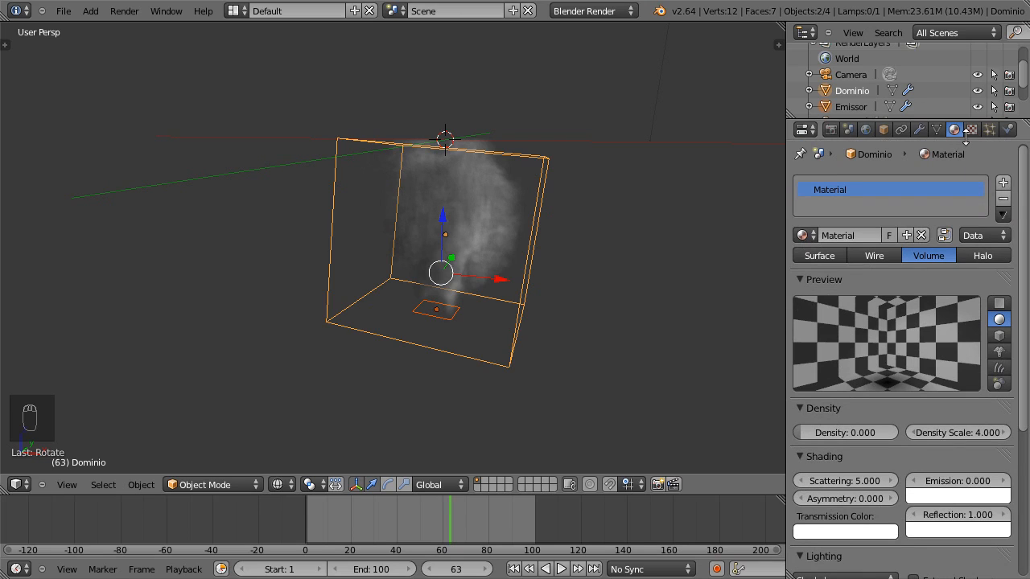
{"action": "left_click", "coordinate": [971, 130]}
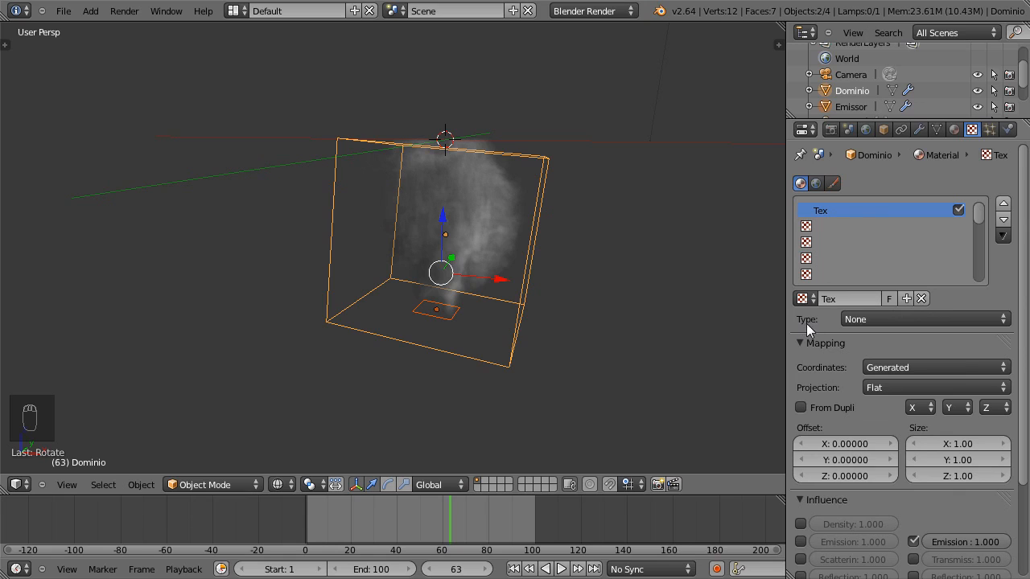
{"action": "left_click", "coordinate": [1004, 320]}
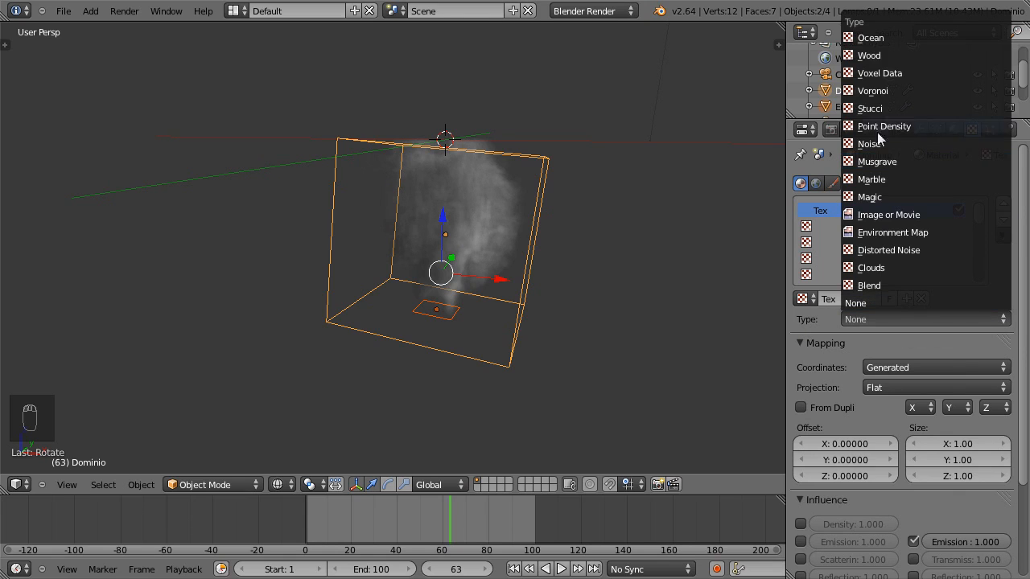
{"action": "left_click", "coordinate": [882, 73]}
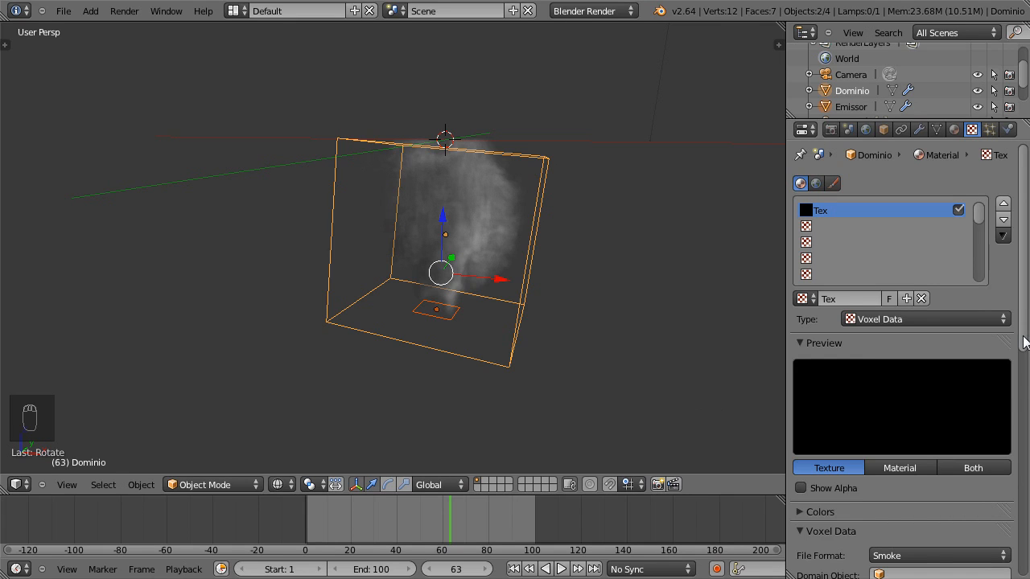
{"action": "left_click_drag", "start_coordinate": [1024, 342], "coordinate": [1026, 443]}
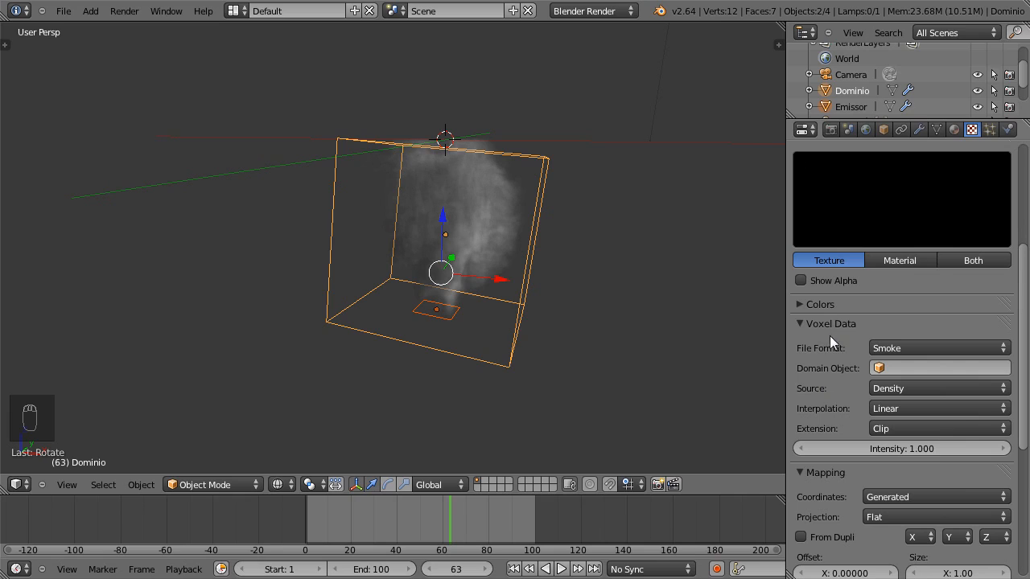
{"action": "left_click", "coordinate": [924, 369]}
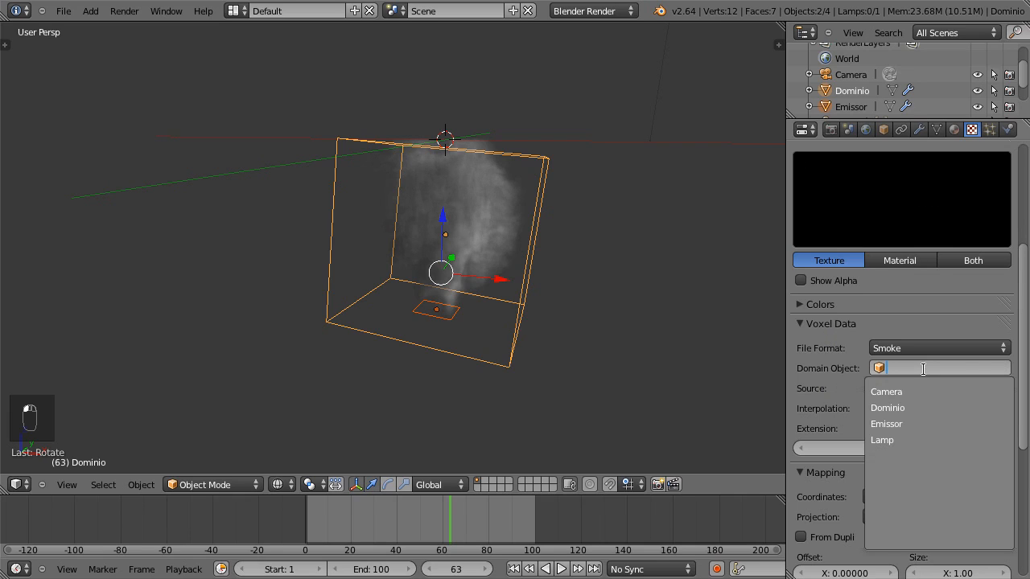
{"action": "left_click", "coordinate": [892, 408]}
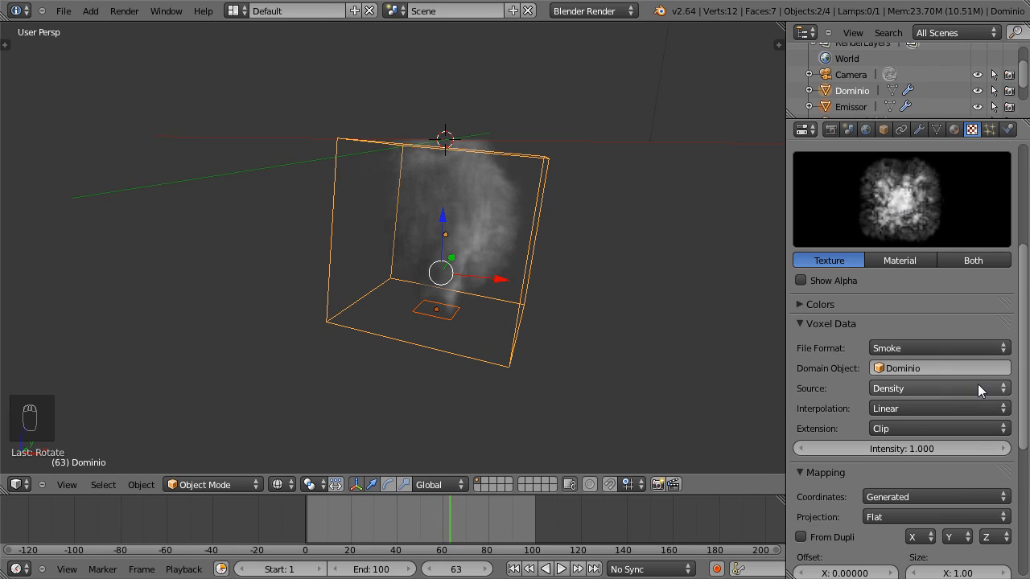
Step: Make the voxel texture influence density and stop it from affecting the emission color
{"action": "left_click_drag", "start_coordinate": [1027, 424], "coordinate": [1026, 557]}
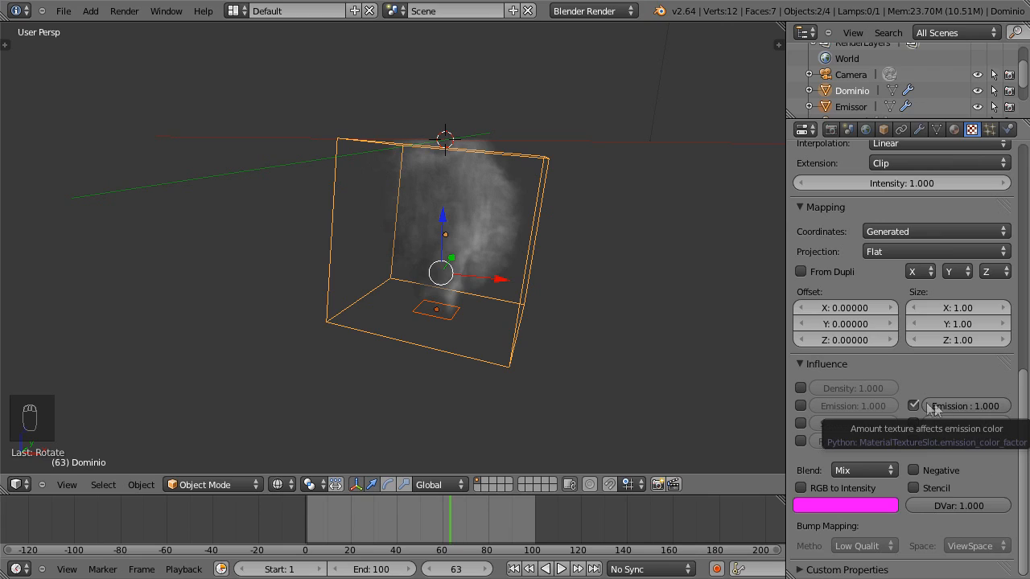
{"action": "left_click", "coordinate": [800, 388]}
{"action": "left_click", "coordinate": [913, 406]}
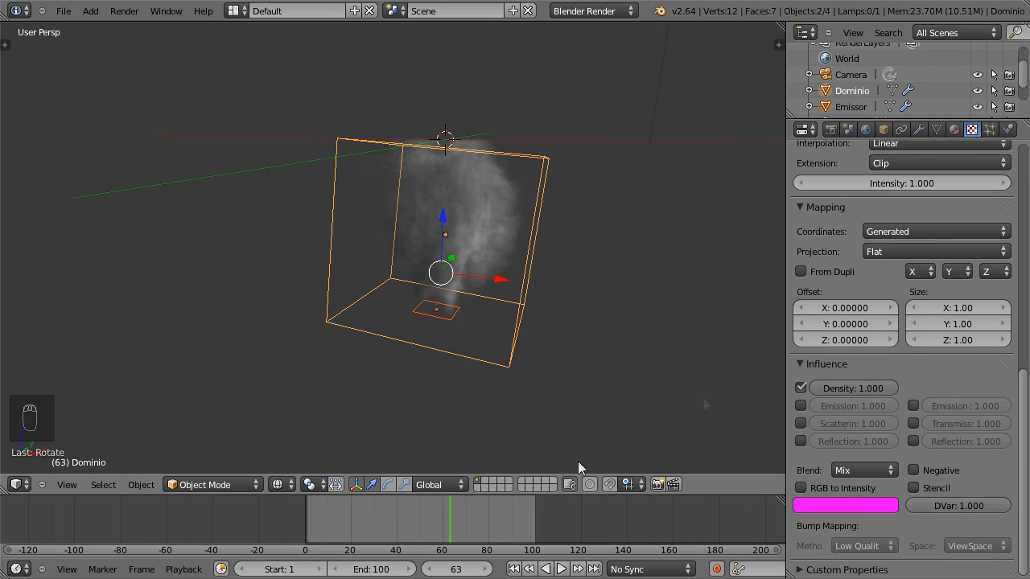
Step: Render frame 63 to check the smoke material, close the render and play the animation
{"action": "key", "text": "F12"}
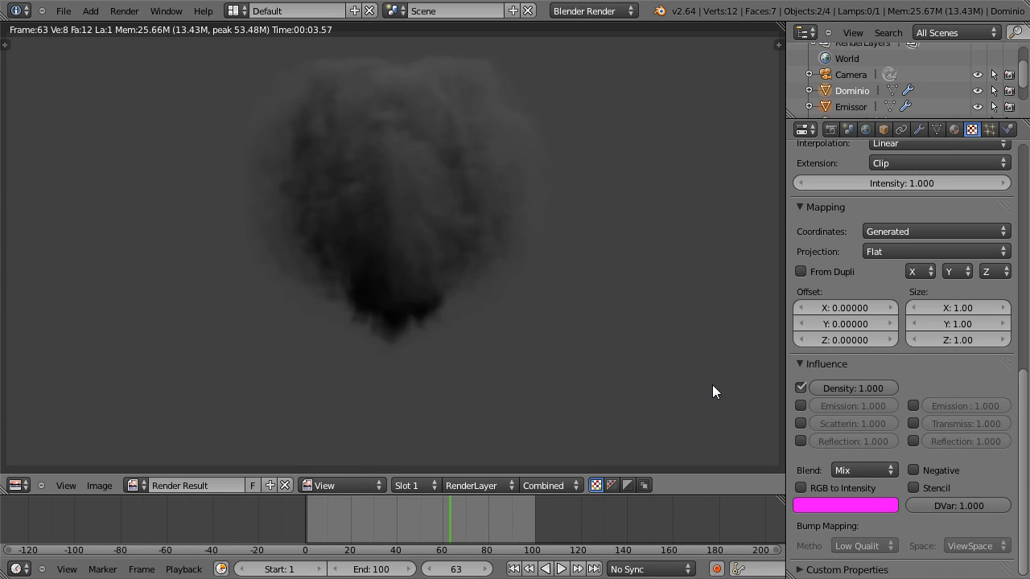
{"action": "key", "text": "Escape"}
{"action": "key", "text": "alt+a"}
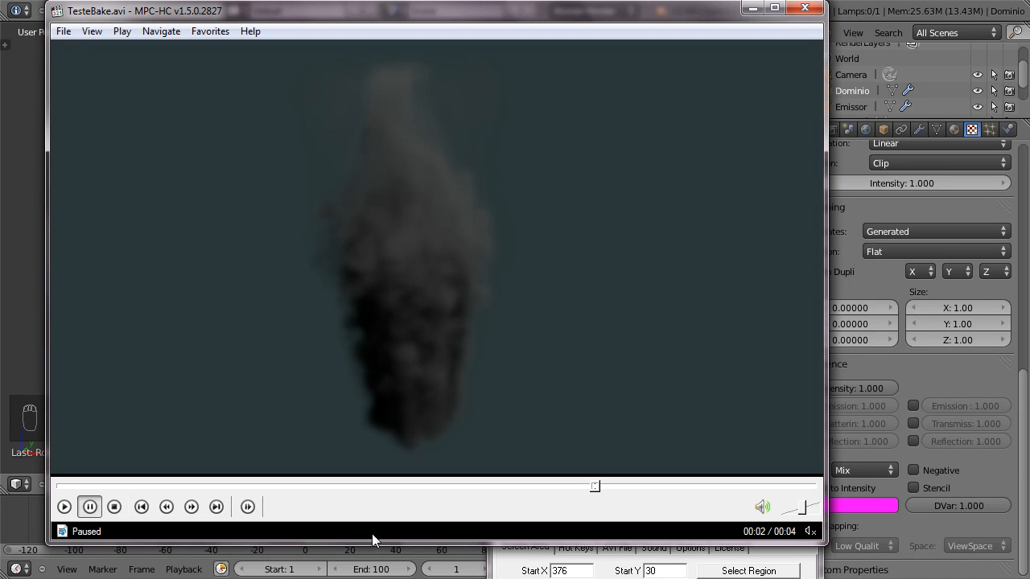
Step: Play the rendered clip TesteBake.avi several times in the MPC-HC media player to review the smoke animation
{"action": "left_click", "coordinate": [64, 507]}
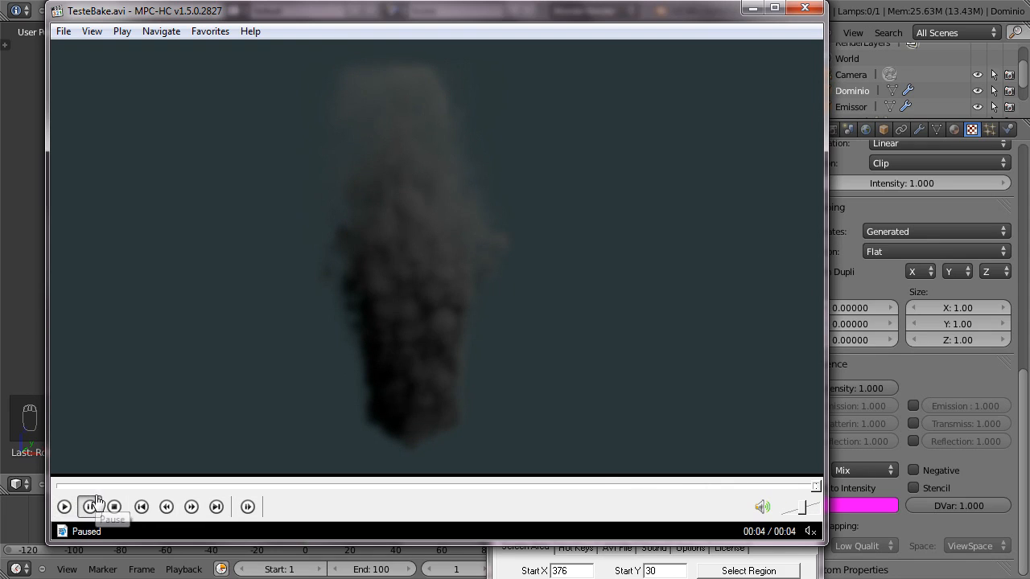
{"action": "left_click", "coordinate": [65, 507]}
{"action": "left_click", "coordinate": [65, 509]}
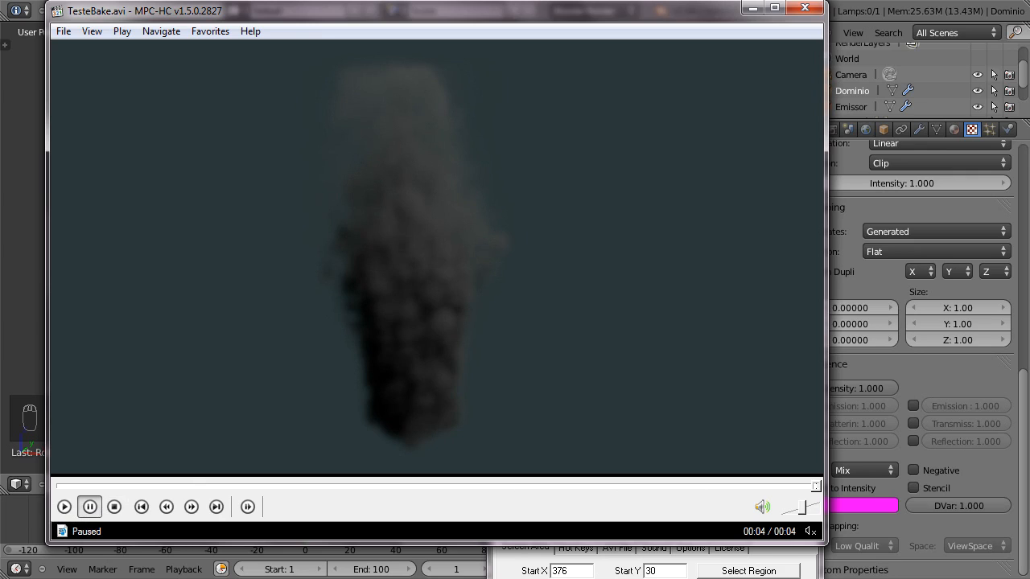
{"action": "left_click", "coordinate": [64, 506]}
{"action": "left_click", "coordinate": [65, 508]}
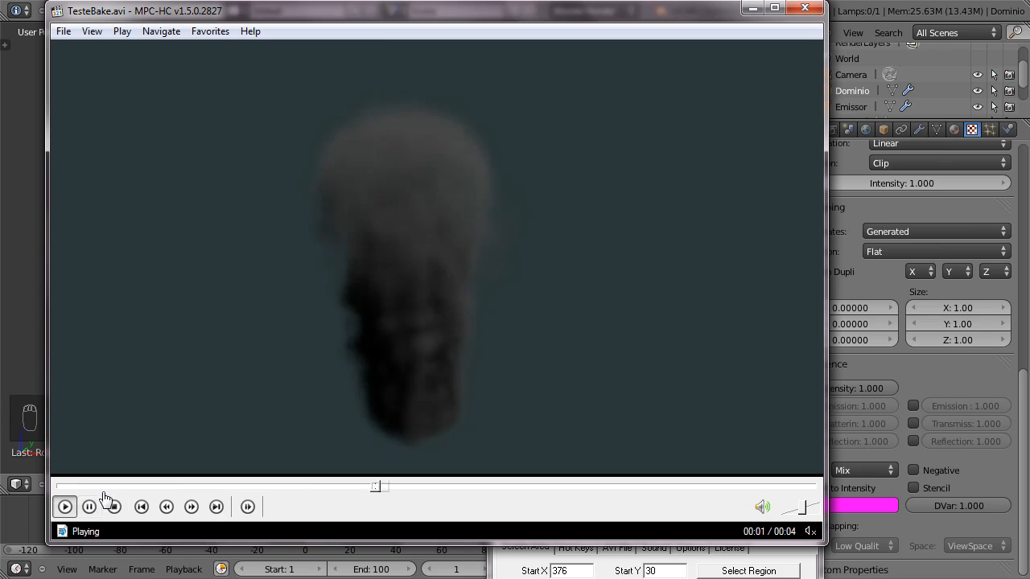
{"action": "left_click", "coordinate": [65, 507]}
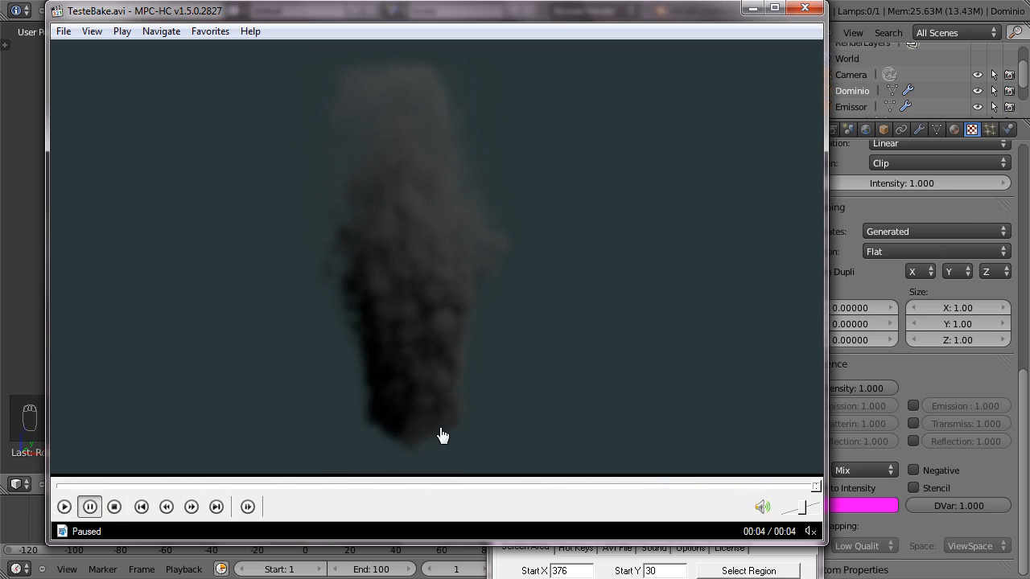
{"action": "left_click", "coordinate": [64, 507]}
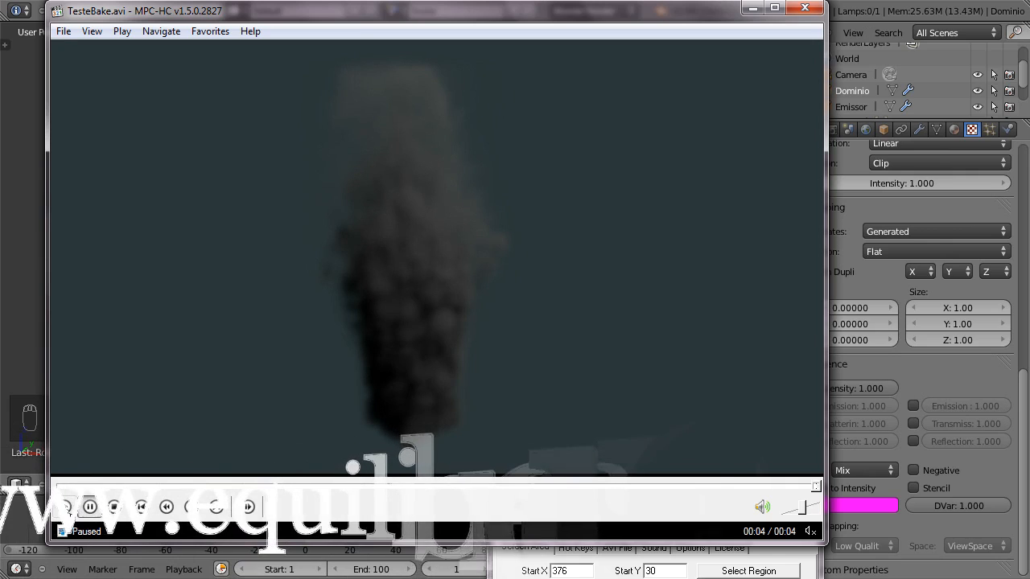
{"action": "left_click", "coordinate": [66, 507]}
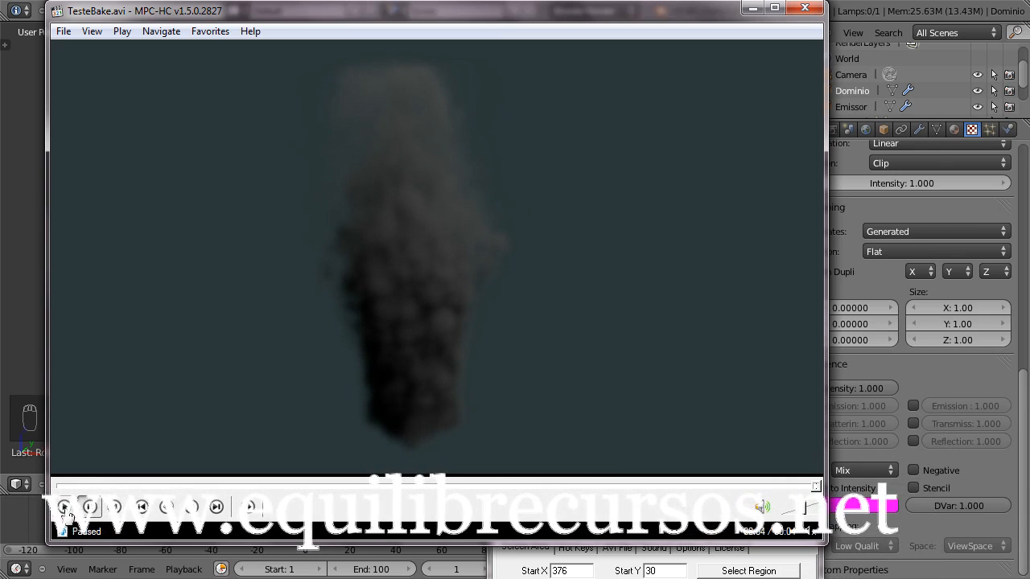
{"action": "left_click", "coordinate": [66, 506]}
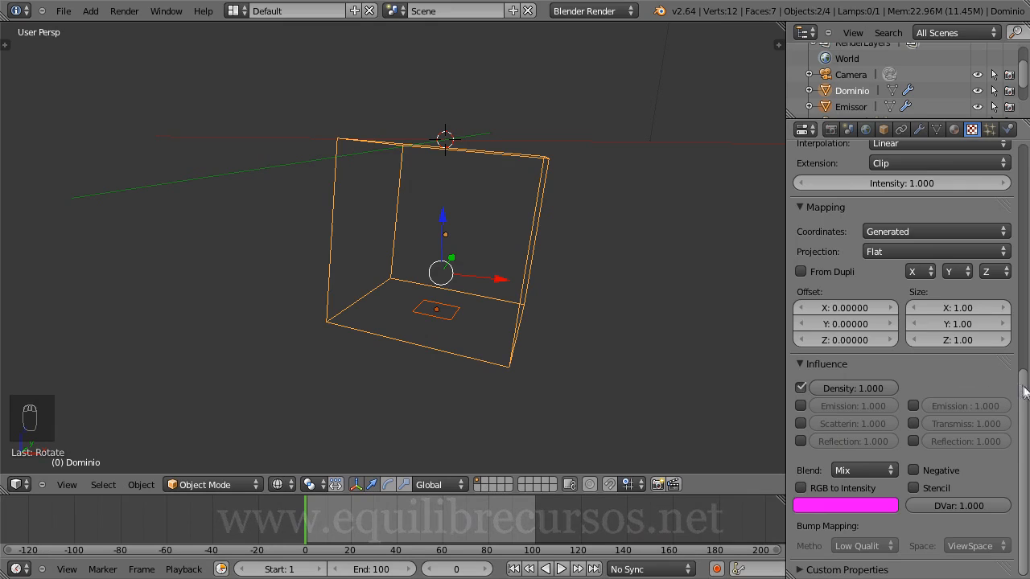
{"action": "scroll", "coordinate": [1025, 394], "scroll_direction": "up", "scroll_amount": 12}
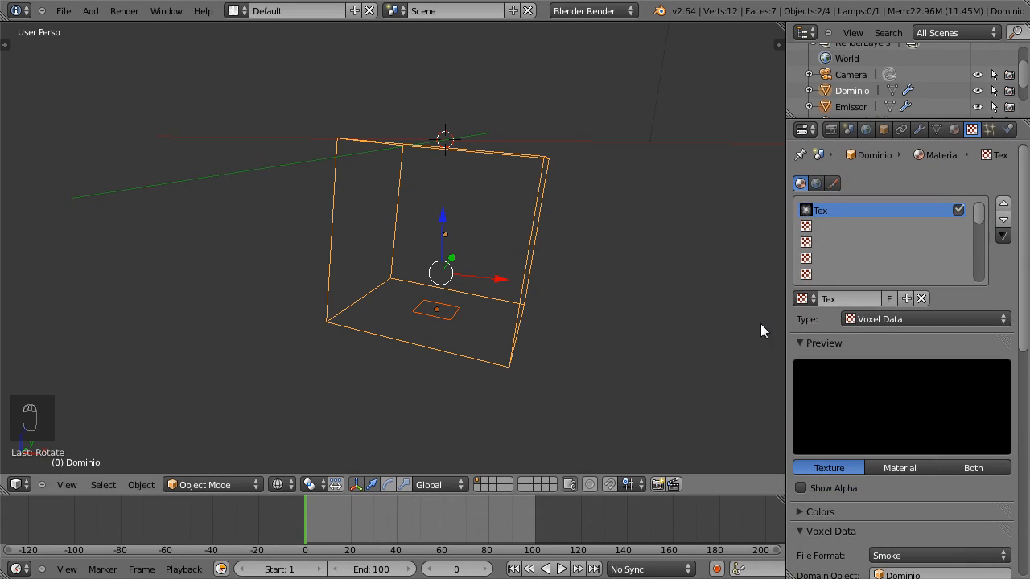